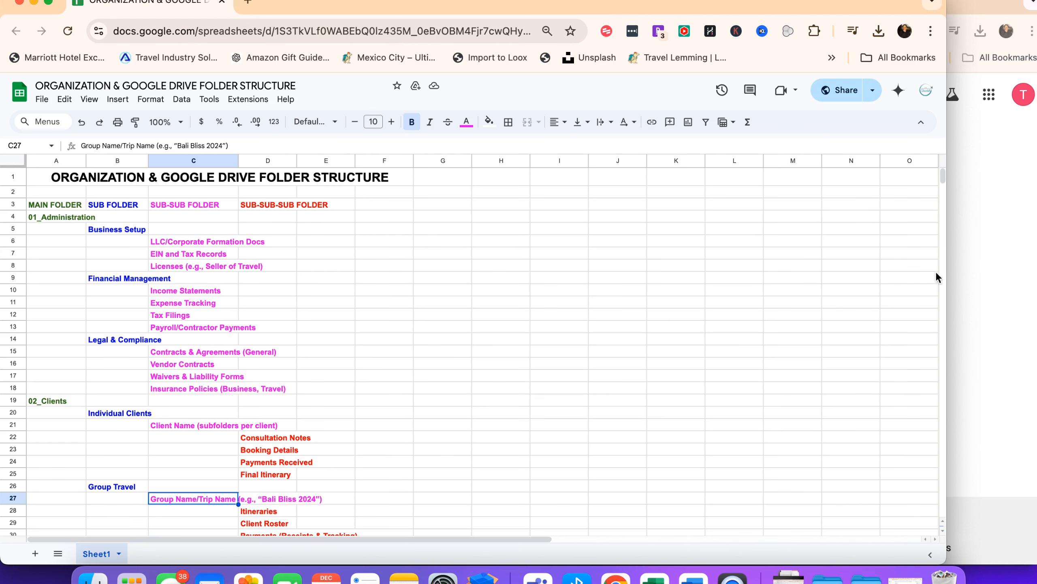
Step: Narrow the folder structure spreadsheet window so the Google home page beside it can be used
drag(946, 281, 373, 280)
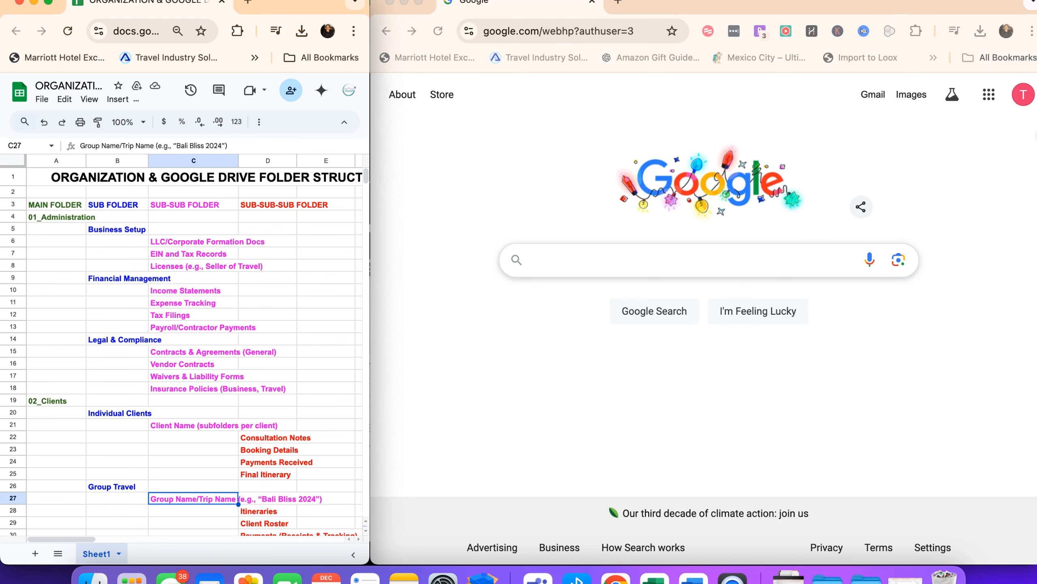
Step: View the form for creating an additional Google Account and return to the Google home page
click(1025, 99)
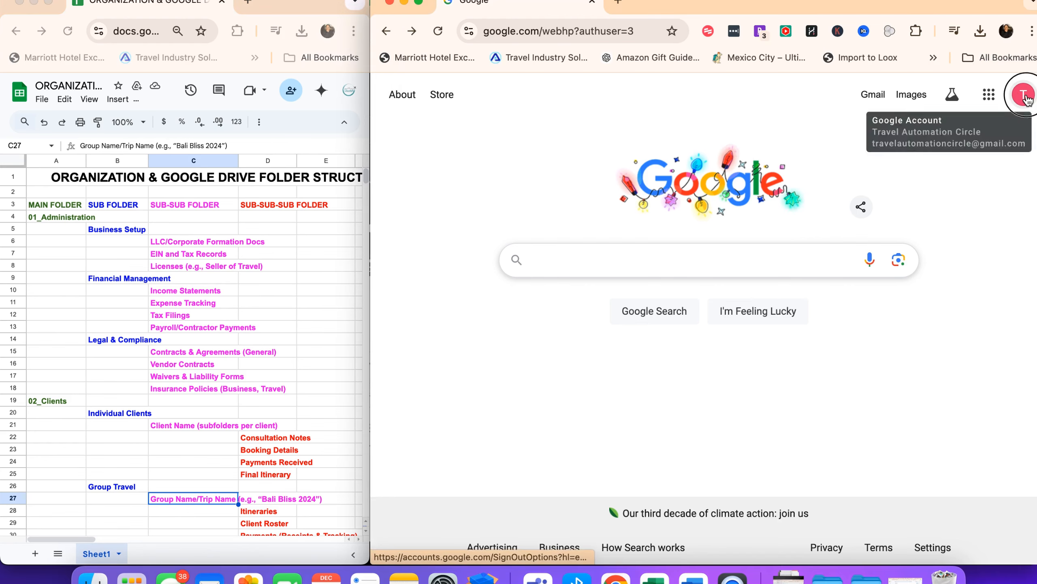
click(1027, 100)
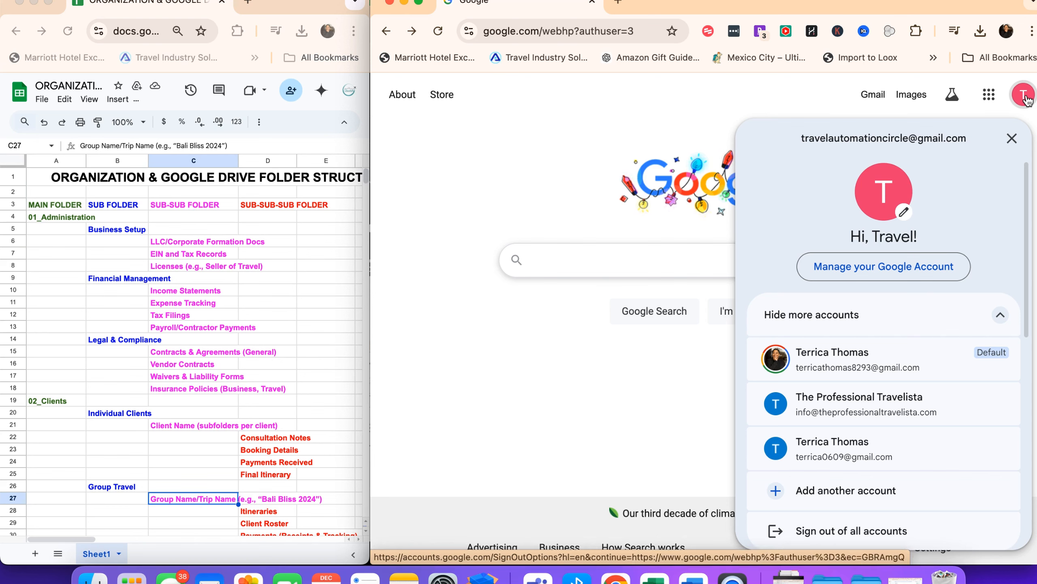
click(919, 483)
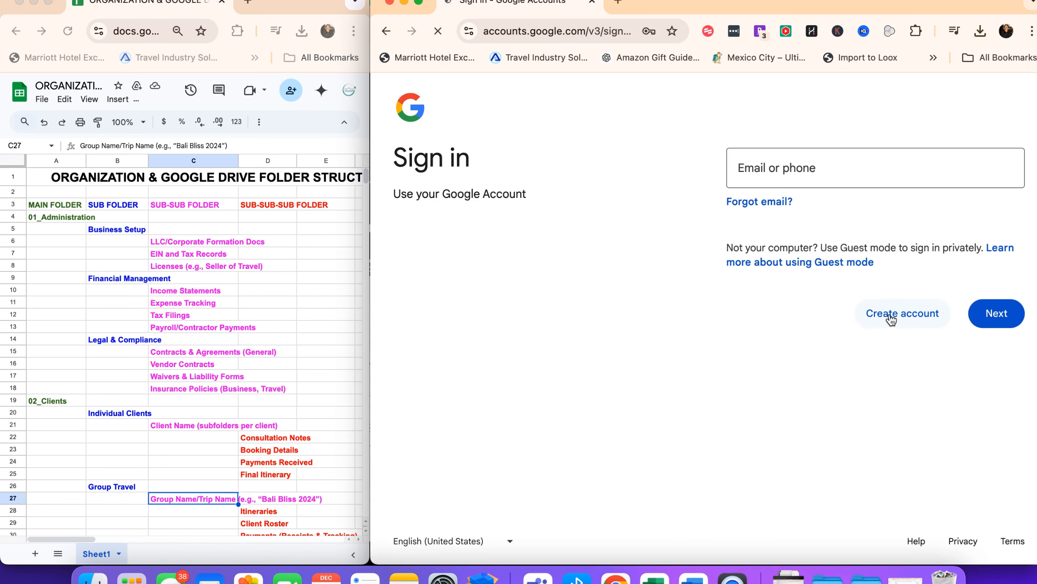
click(891, 317)
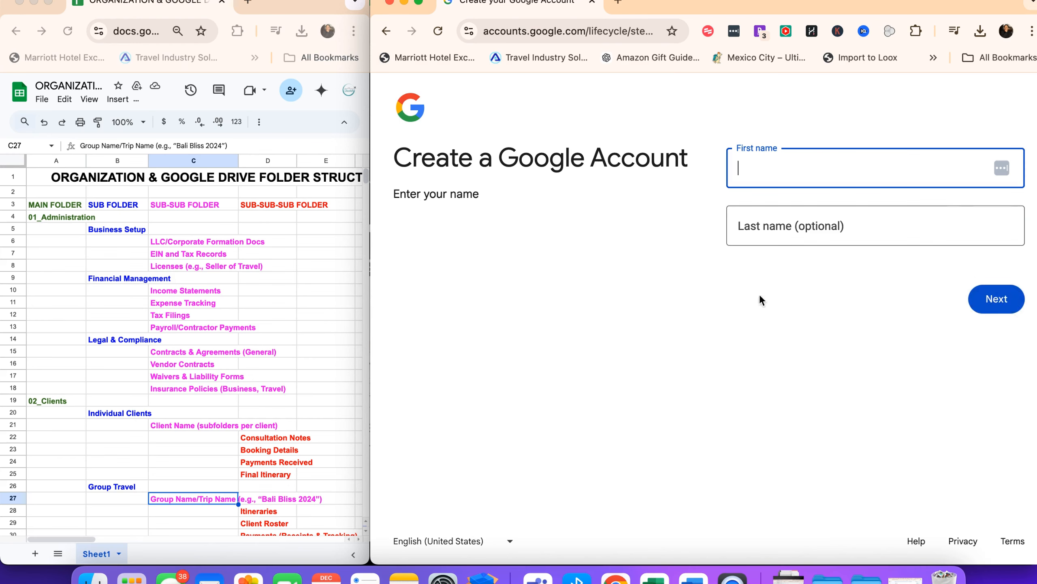
click(386, 32)
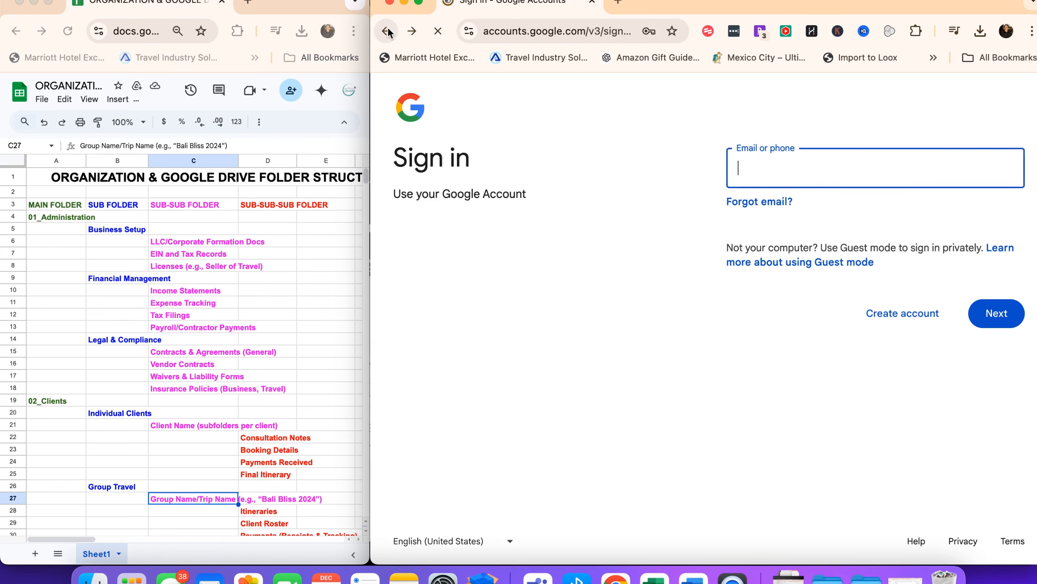
click(391, 39)
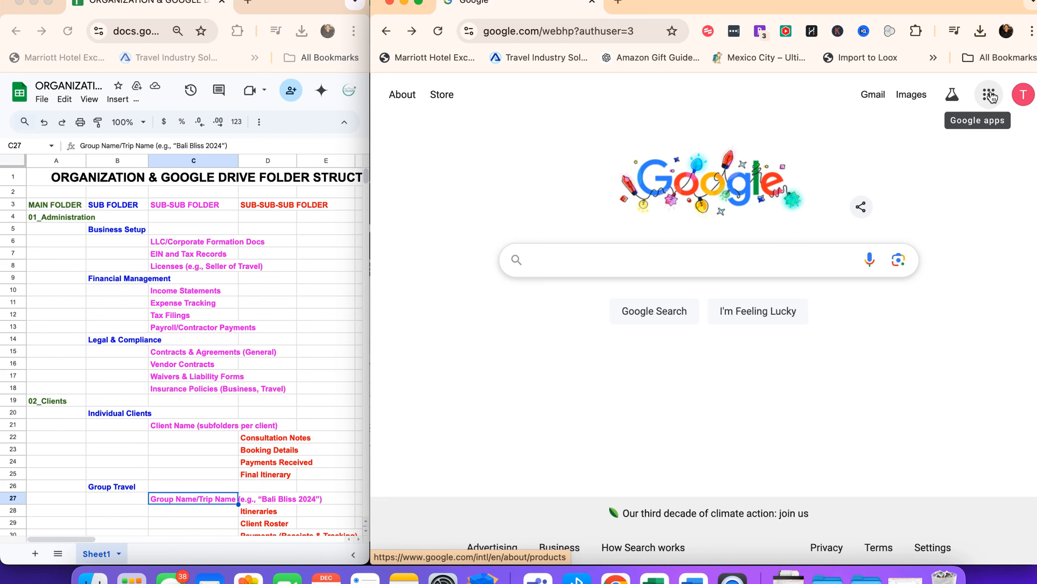
Step: Go to My Drive in Google Drive, dismissing the introductory tips
click(992, 97)
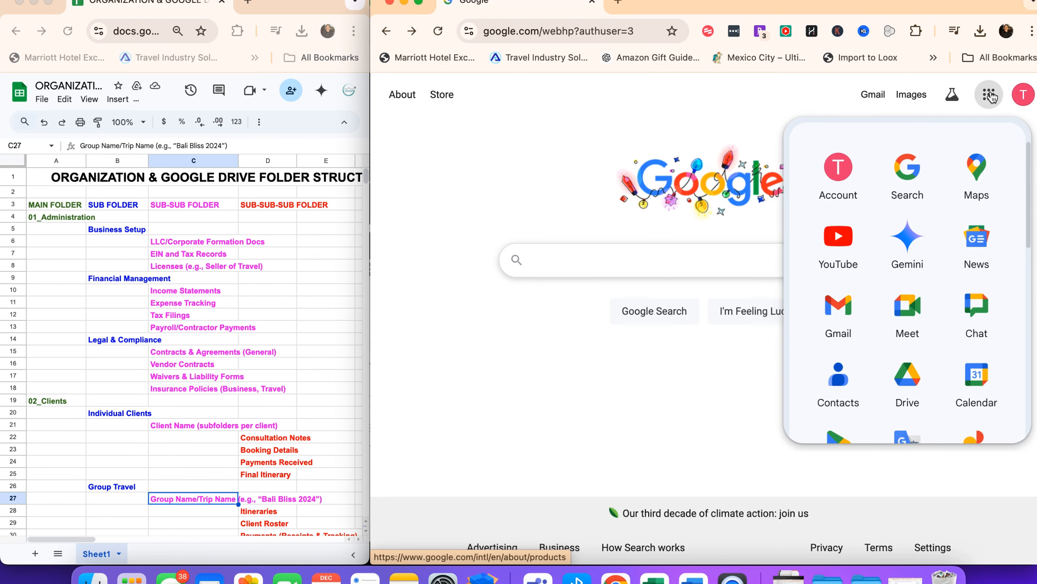
scroll(982, 317, down, 5)
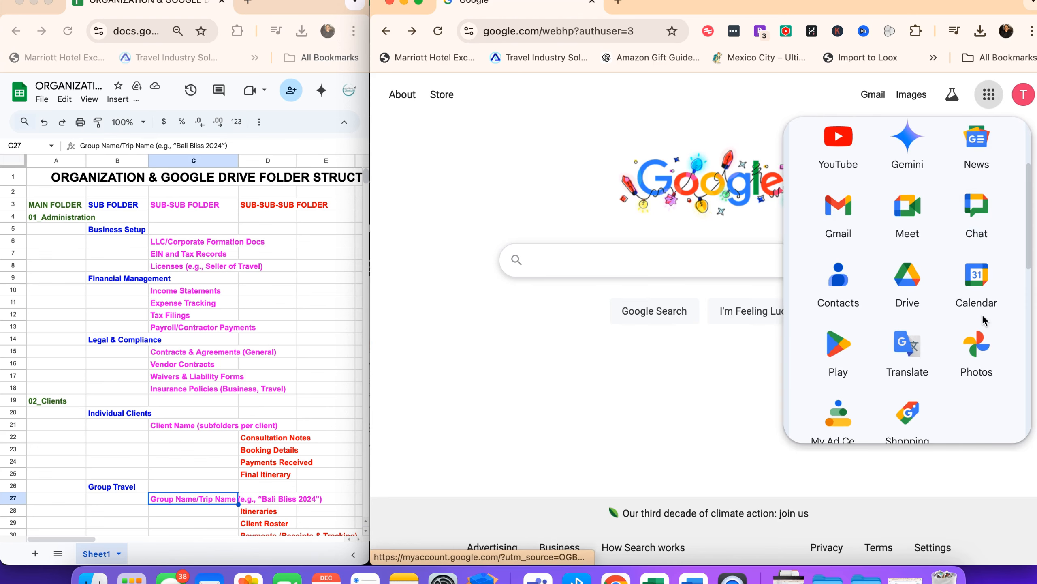
scroll(984, 311, down, 5)
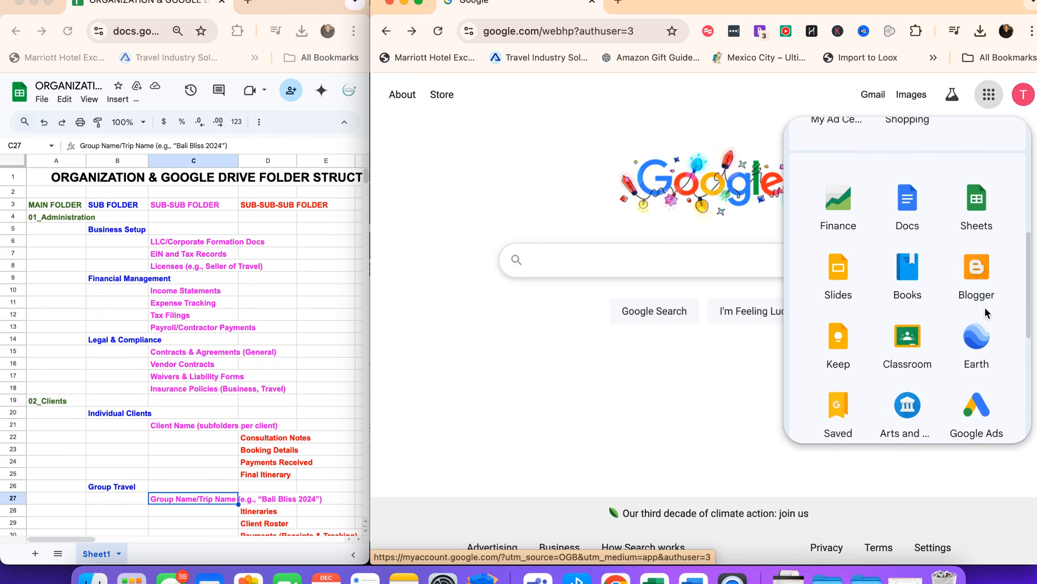
scroll(986, 313, up, 5)
scroll(985, 304, up, 1)
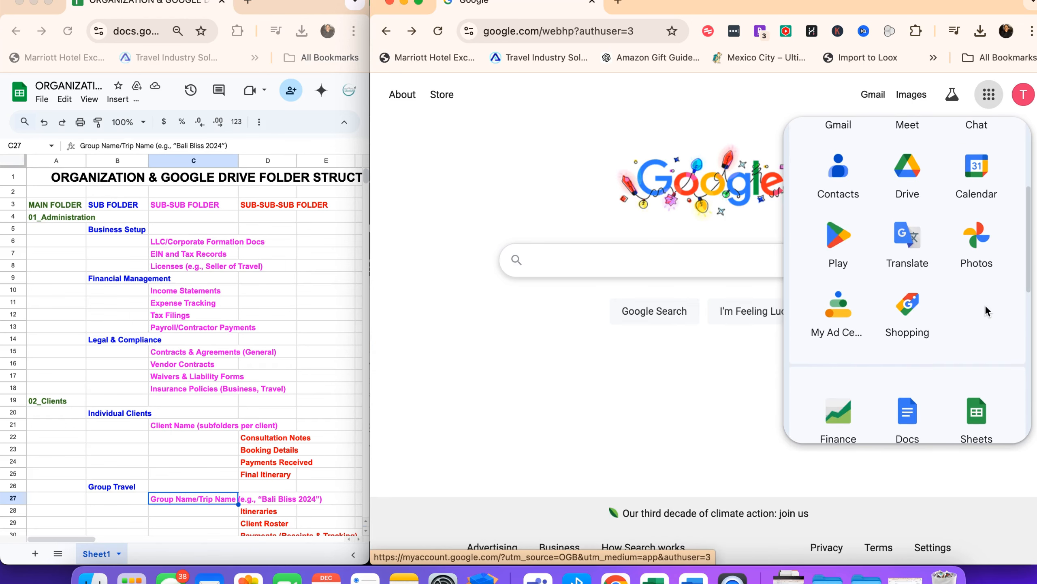
scroll(984, 298, up, 1)
scroll(985, 298, up, 1)
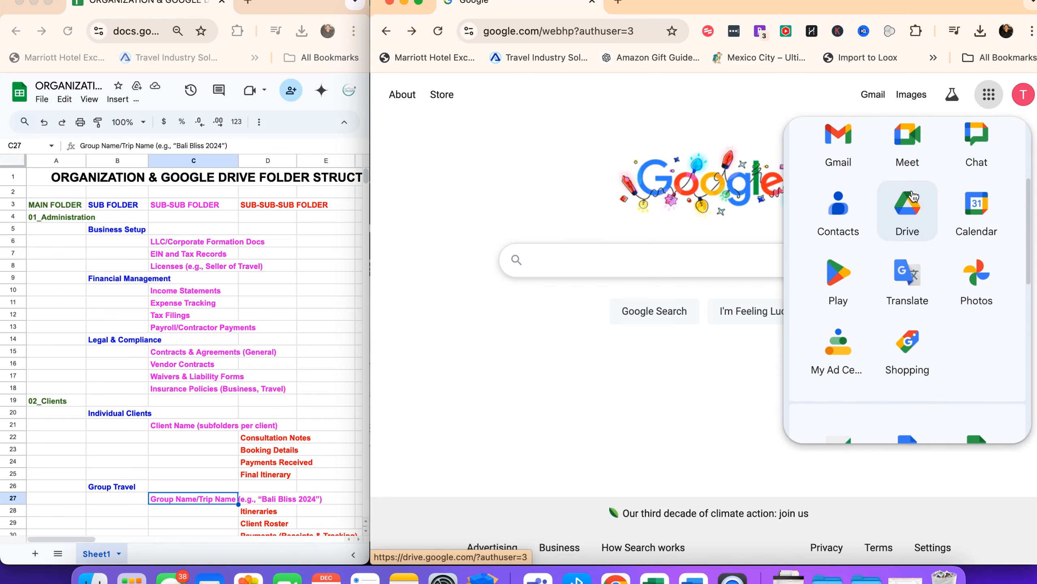
click(913, 217)
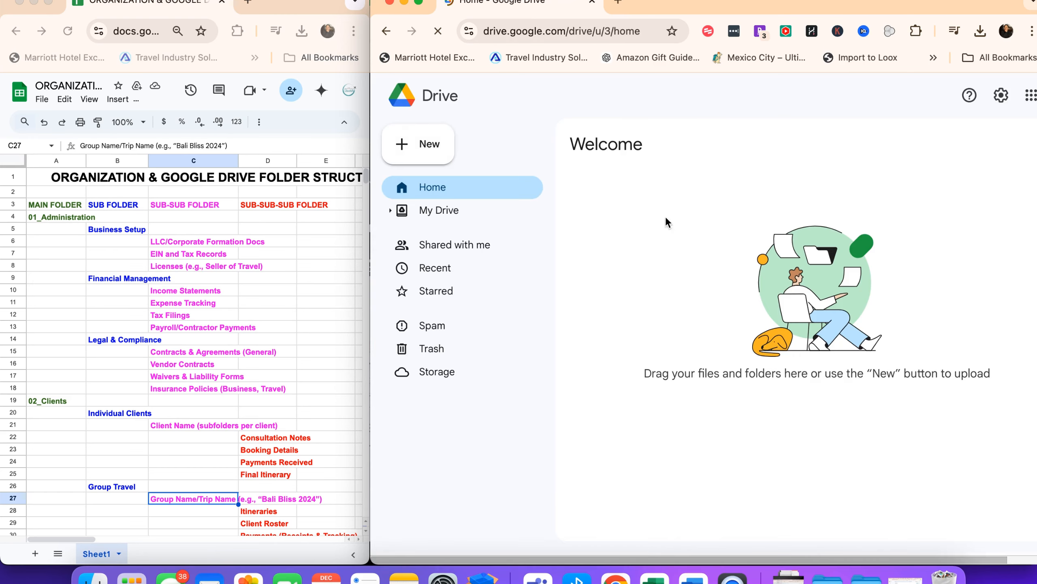
click(924, 6)
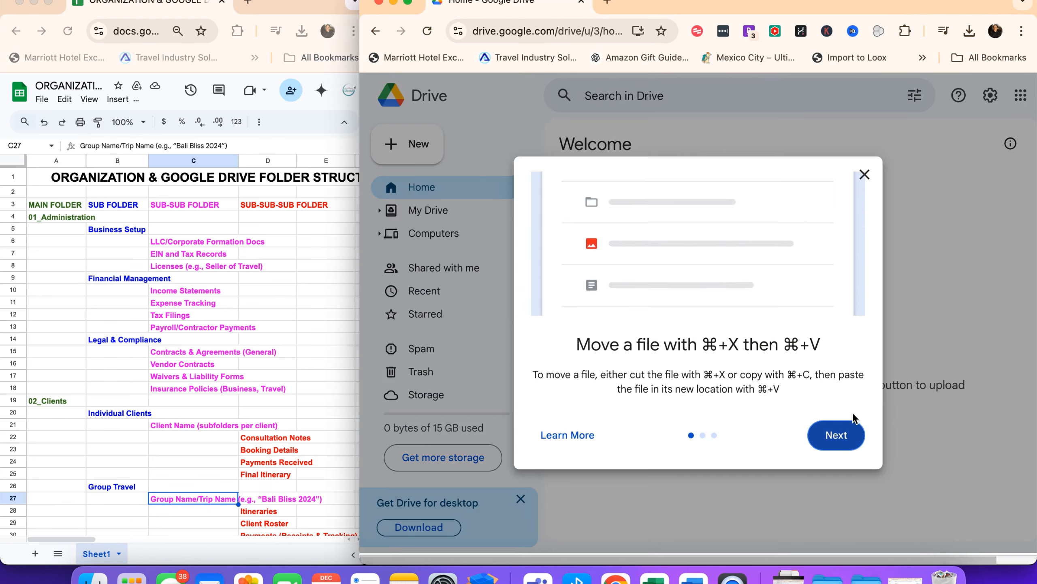
click(865, 174)
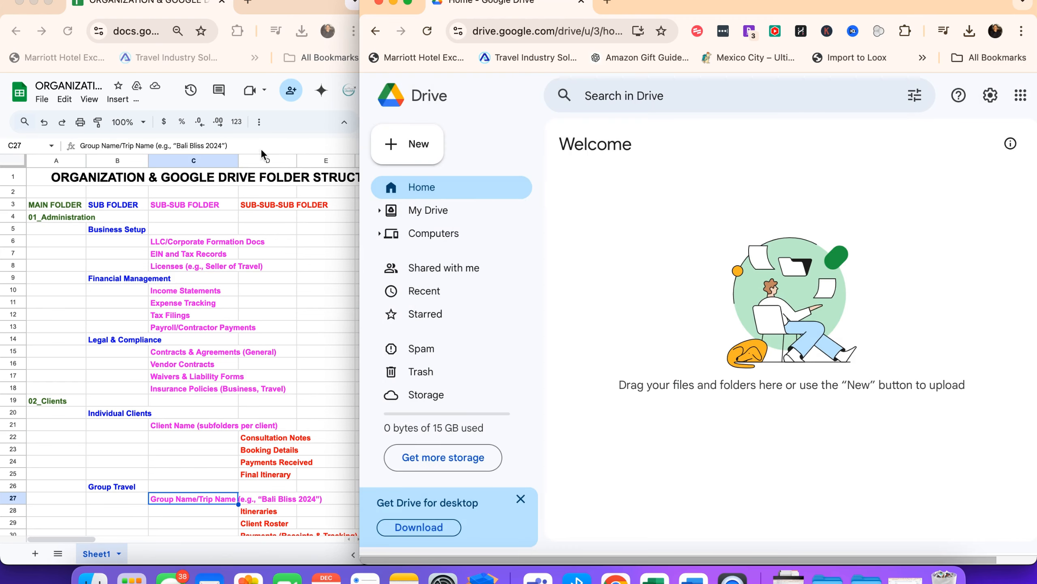
click(448, 209)
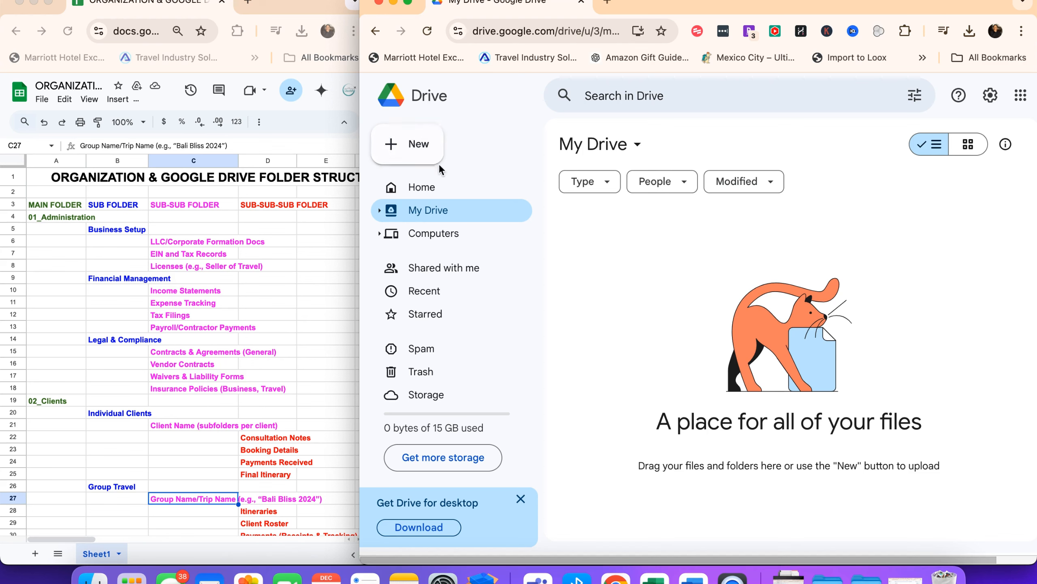
click(404, 149)
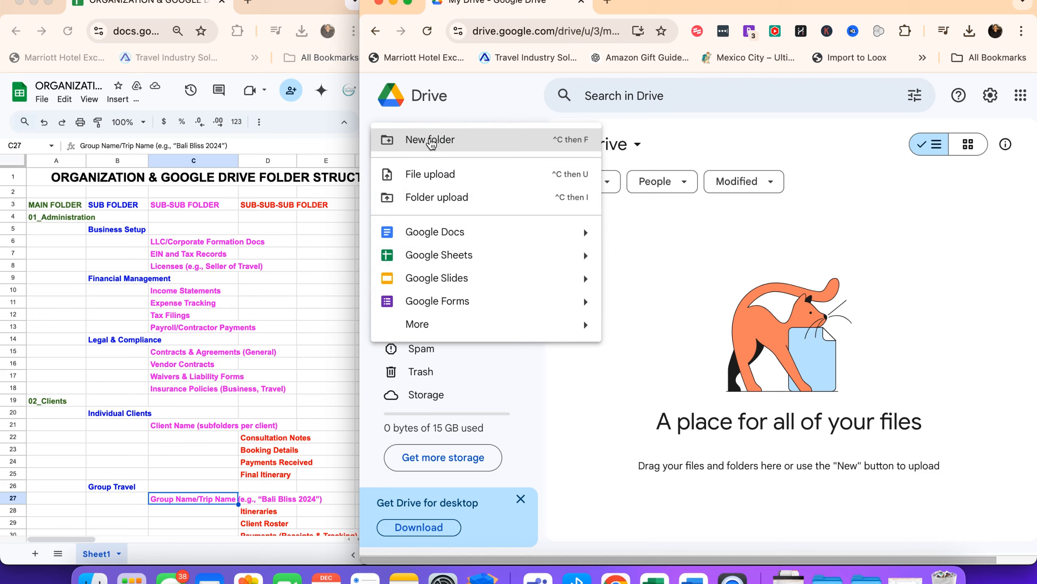
click(430, 141)
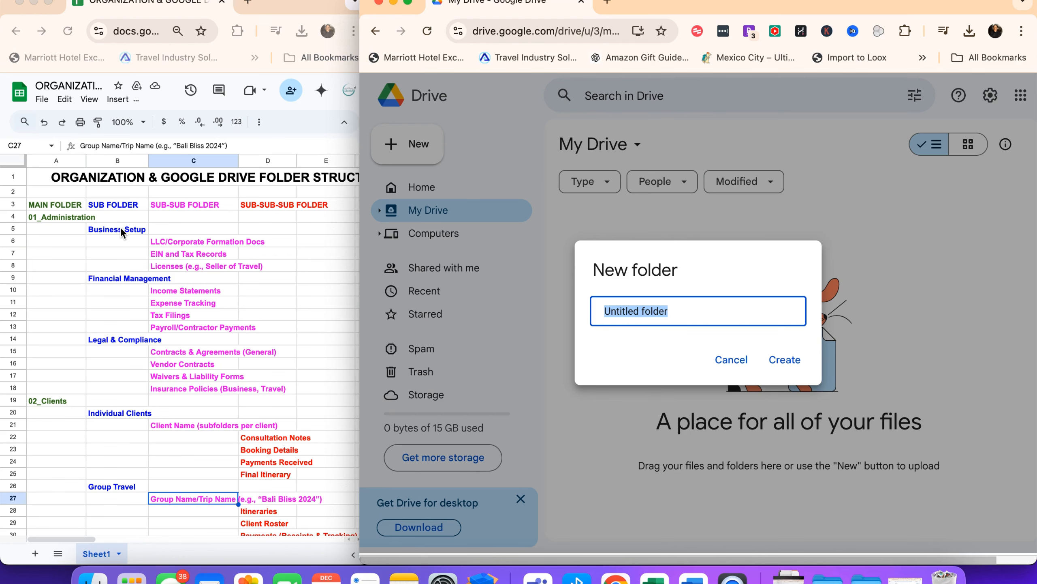
click(725, 362)
Step: Widen the spreadsheet window and examine the planned main folders and their color-coded subfolder levels
click(288, 288)
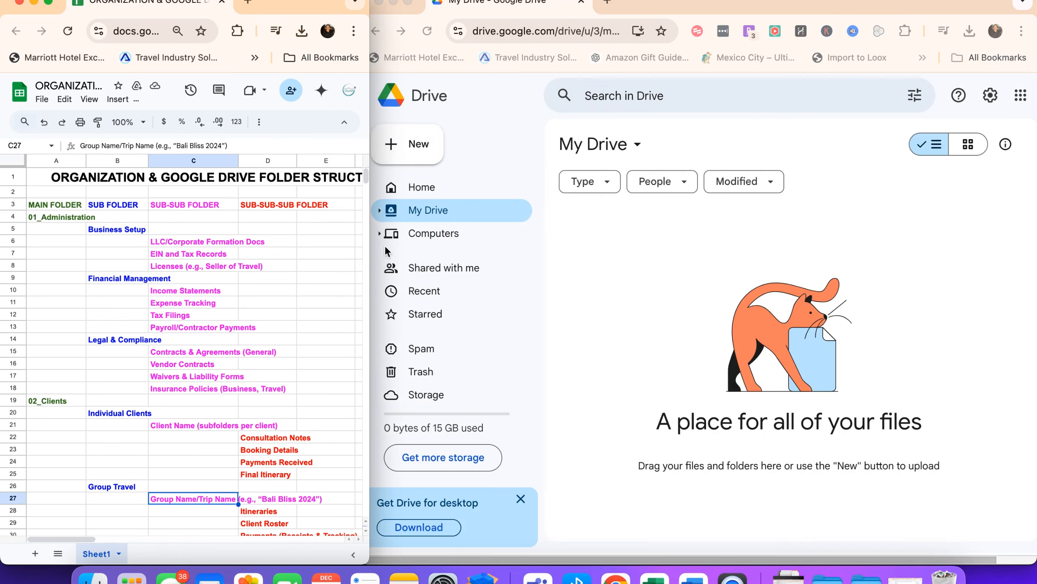
drag(369, 257, 768, 257)
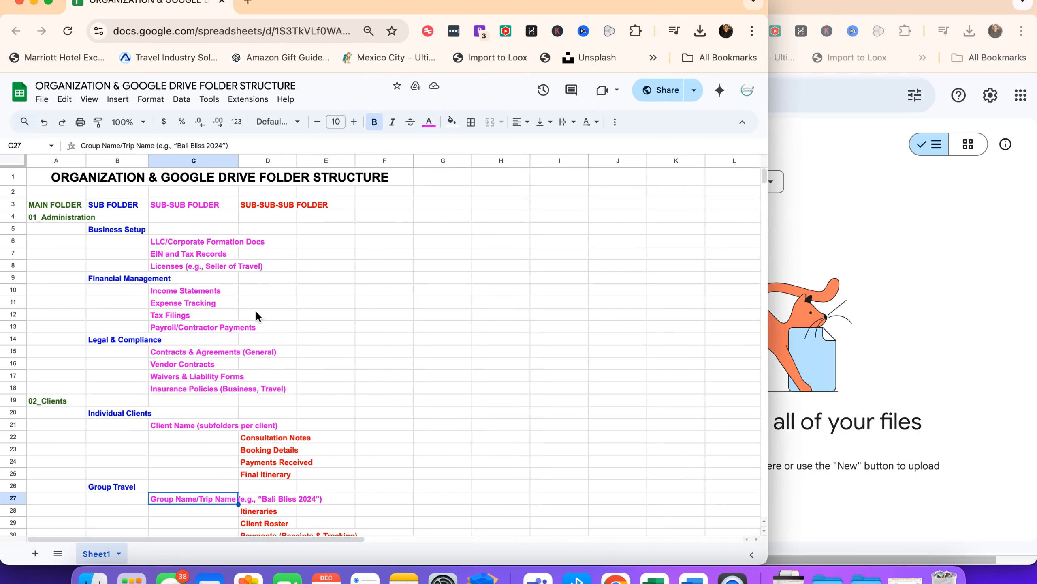
scroll(45, 341, down, 1)
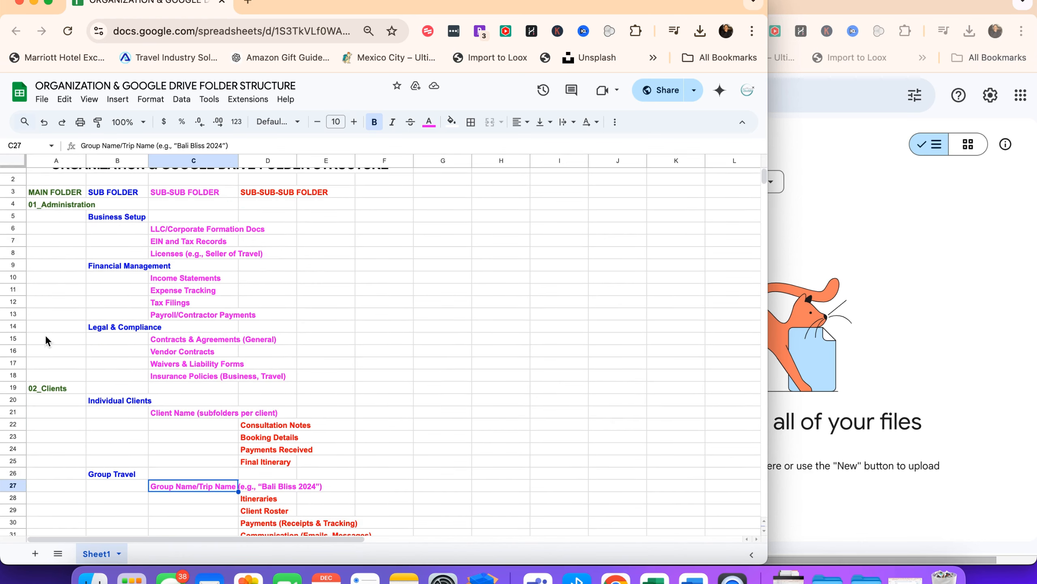
scroll(46, 331, down, 10)
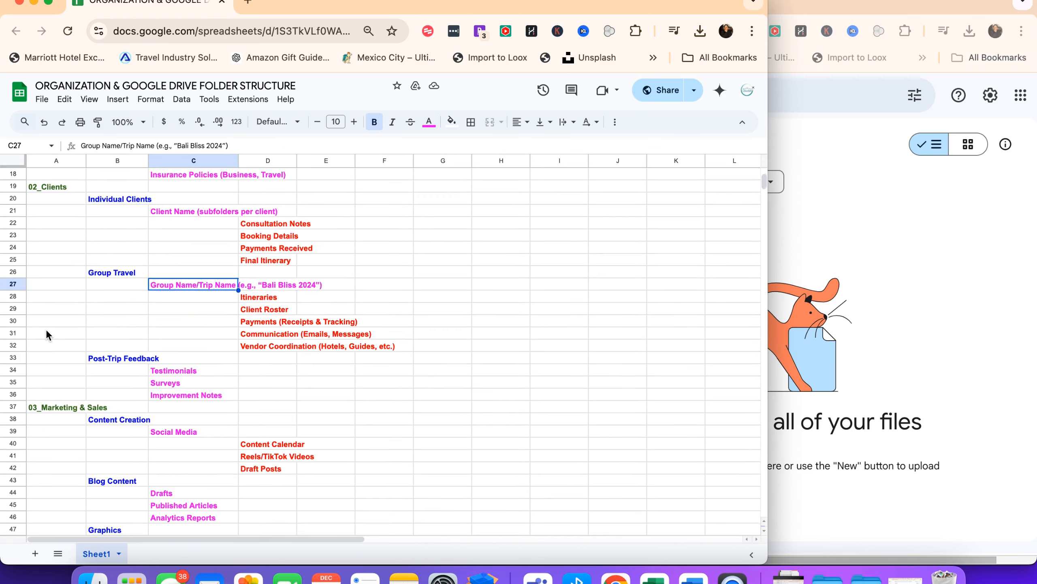
scroll(48, 343, down, 10)
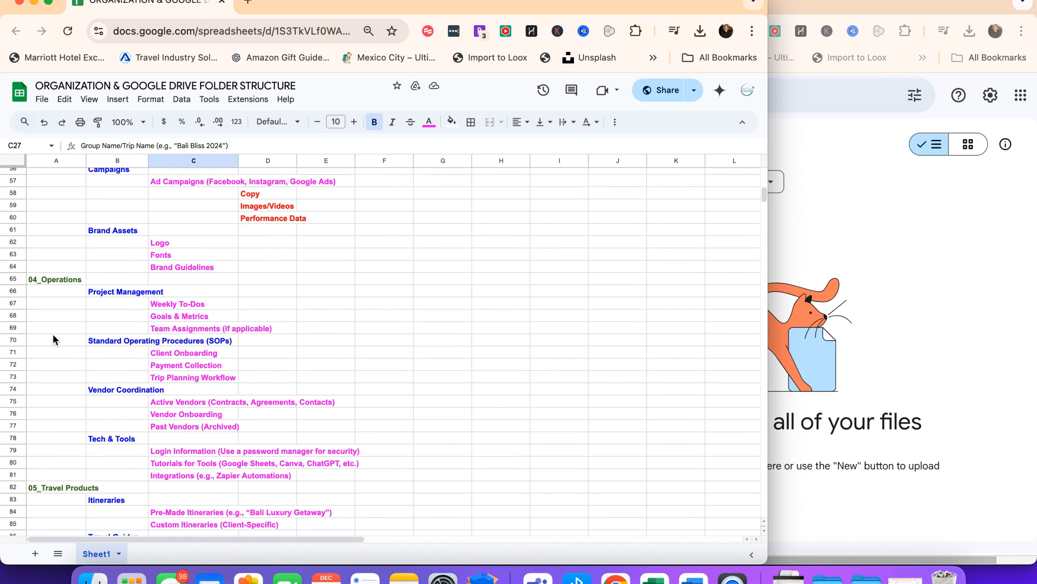
scroll(57, 329, up, 20)
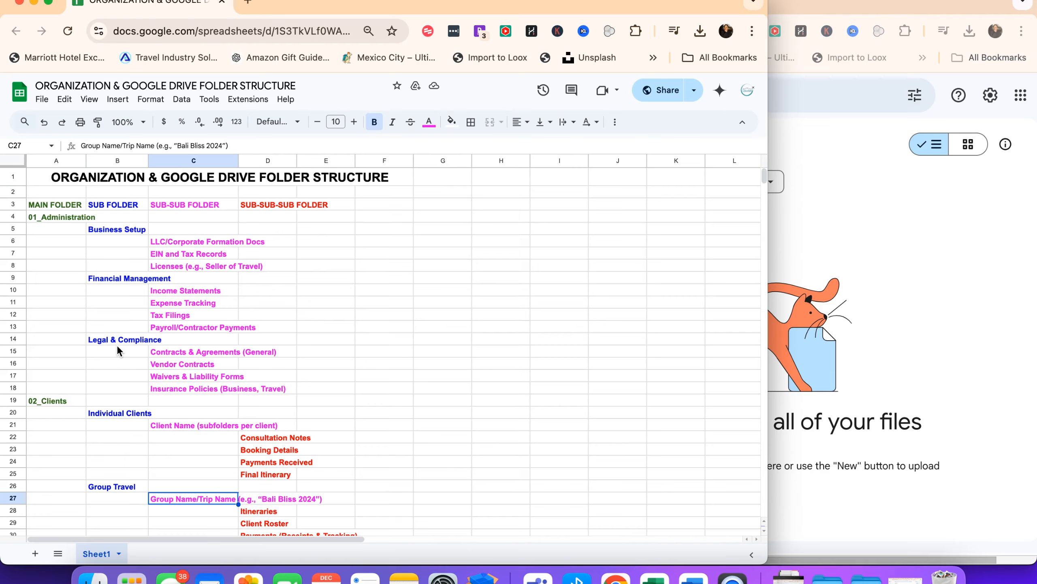
scroll(117, 348, down, 15)
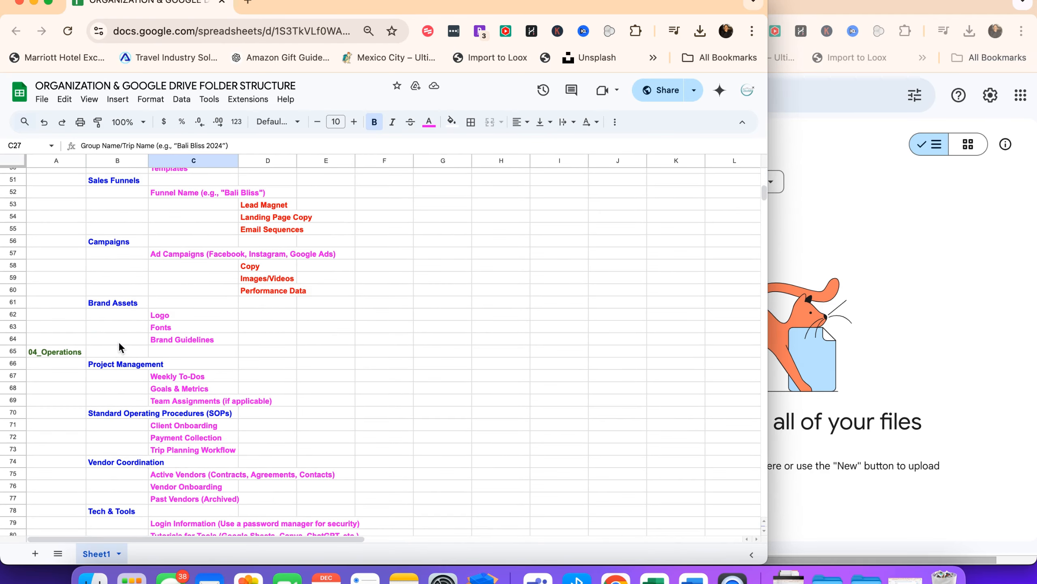
scroll(119, 345, up, 15)
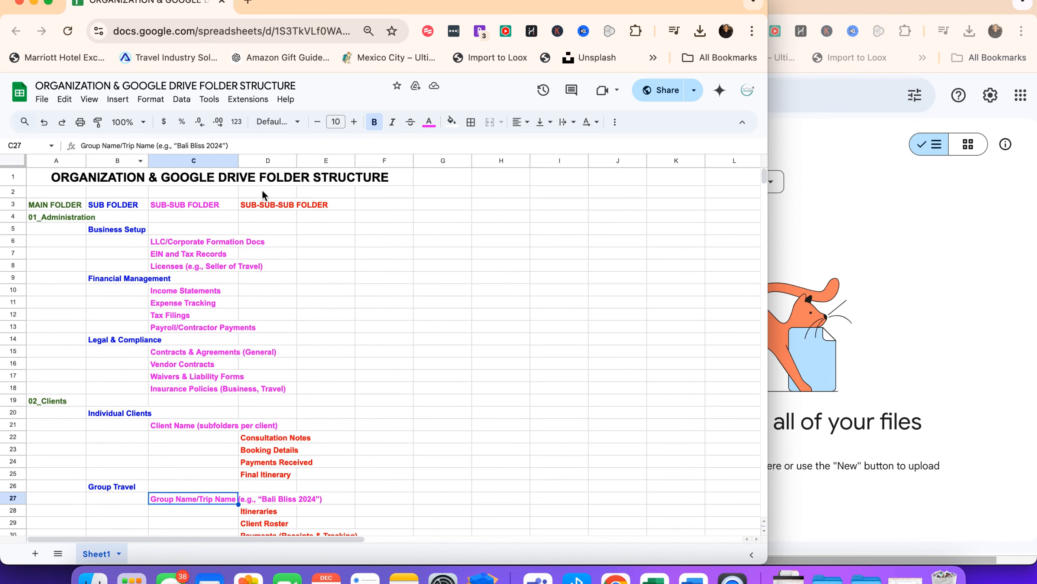
scroll(346, 345, down, 2)
scroll(321, 337, up, 2)
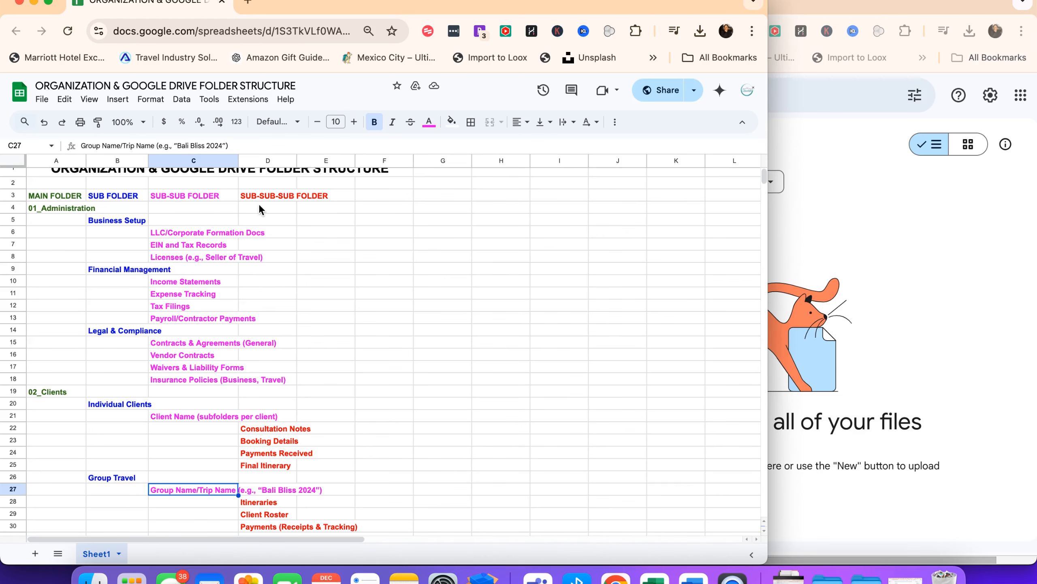
scroll(279, 393, down, 10)
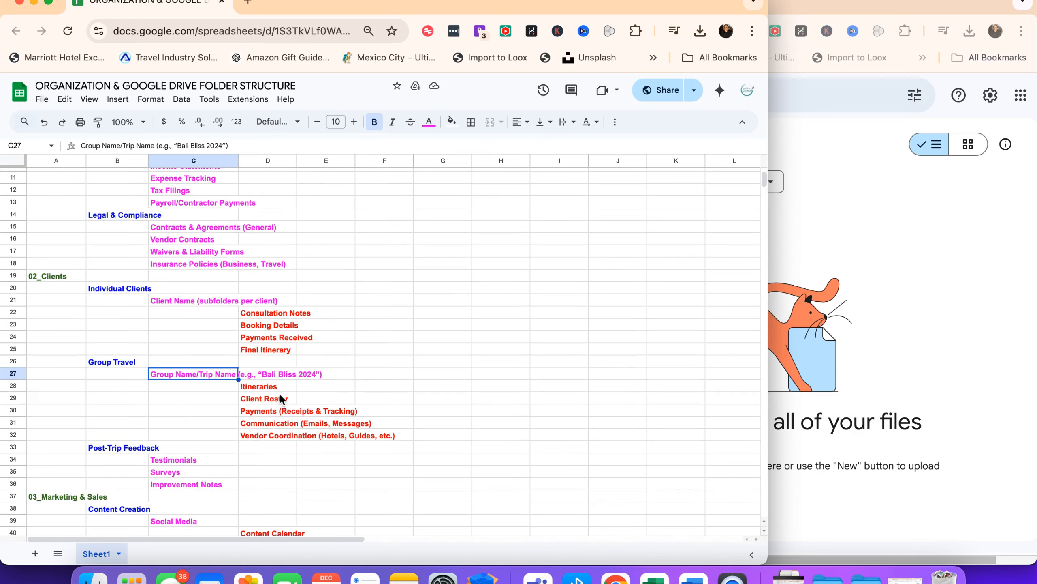
scroll(250, 382, up, 10)
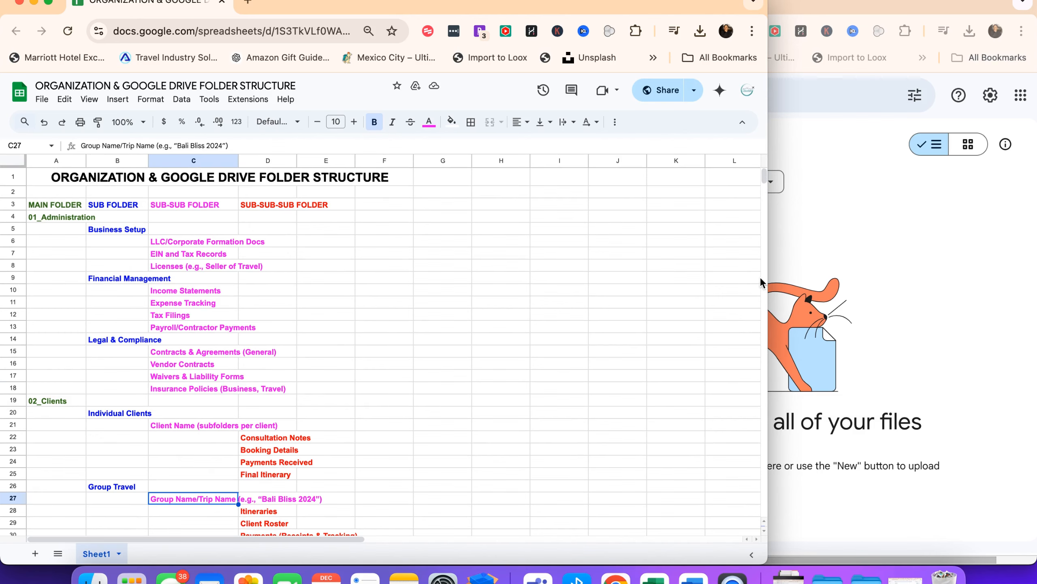
Step: Place the spreadsheet beside Google Drive again and create a folder named 01_Administration in My Drive
drag(768, 277, 333, 287)
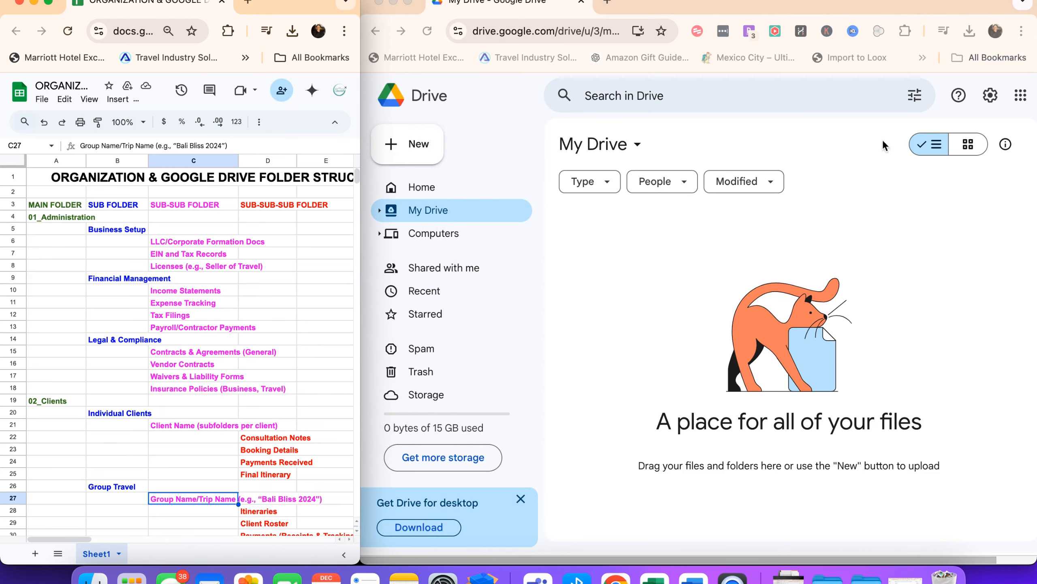
click(422, 147)
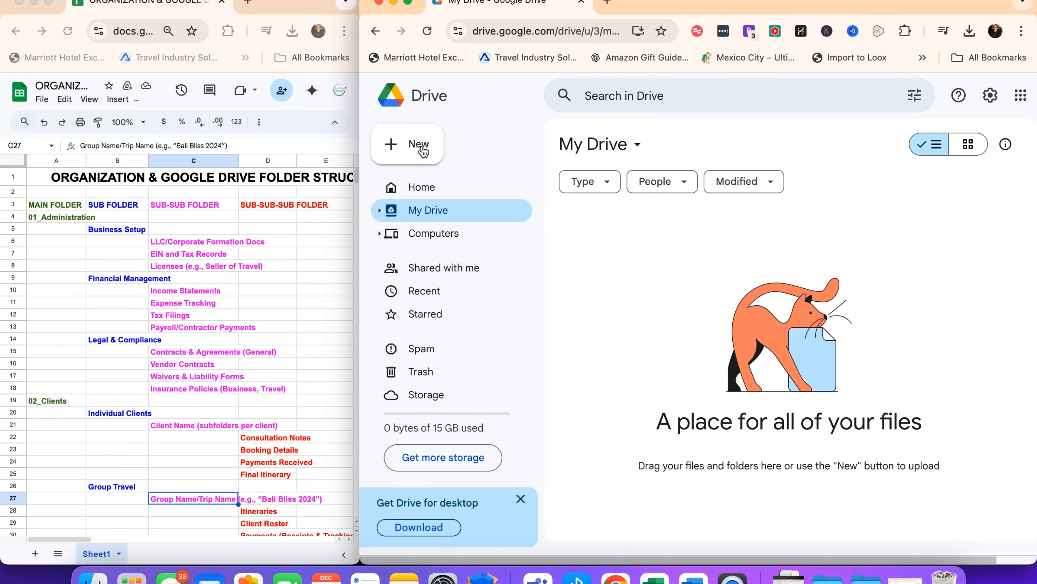
click(462, 142)
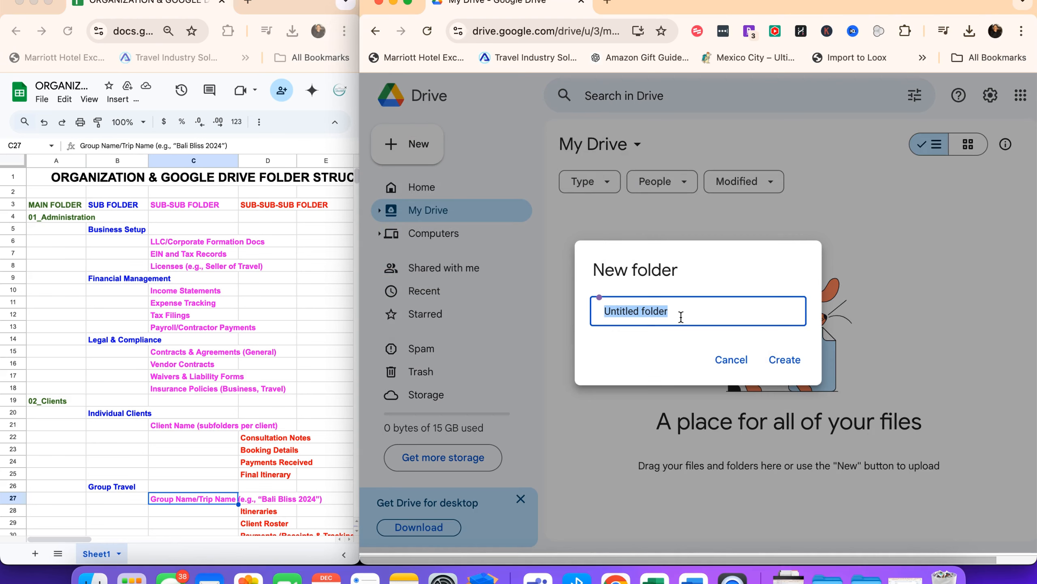
text(01_Administration)
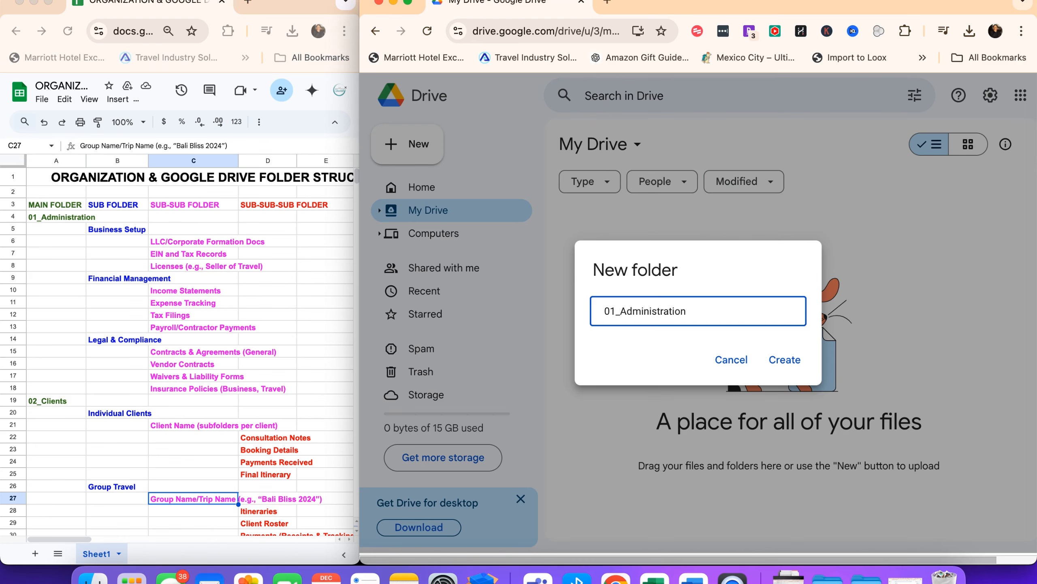
click(785, 359)
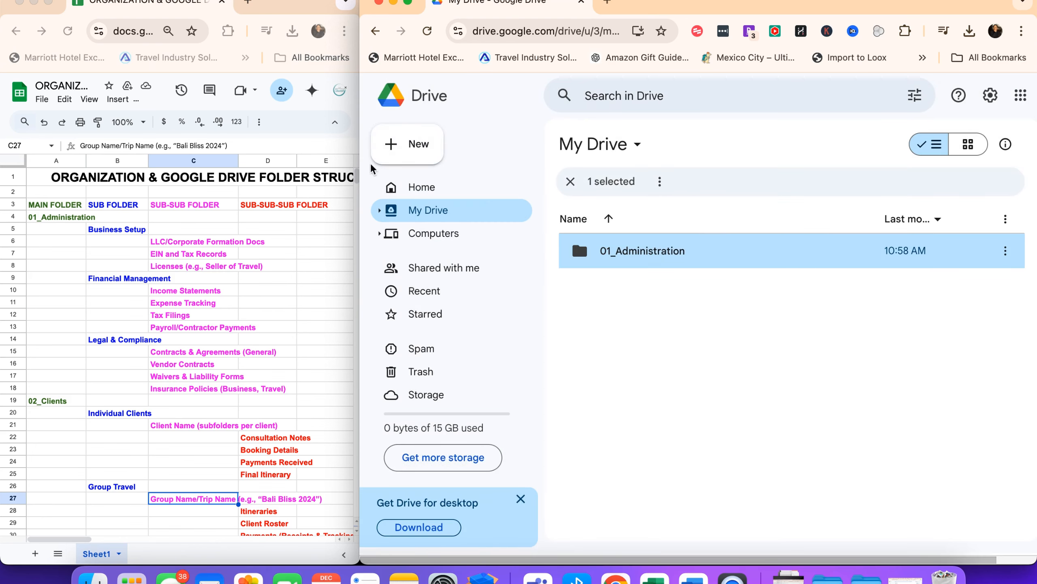
Step: Create a folder named 02_Clients in My Drive
click(421, 147)
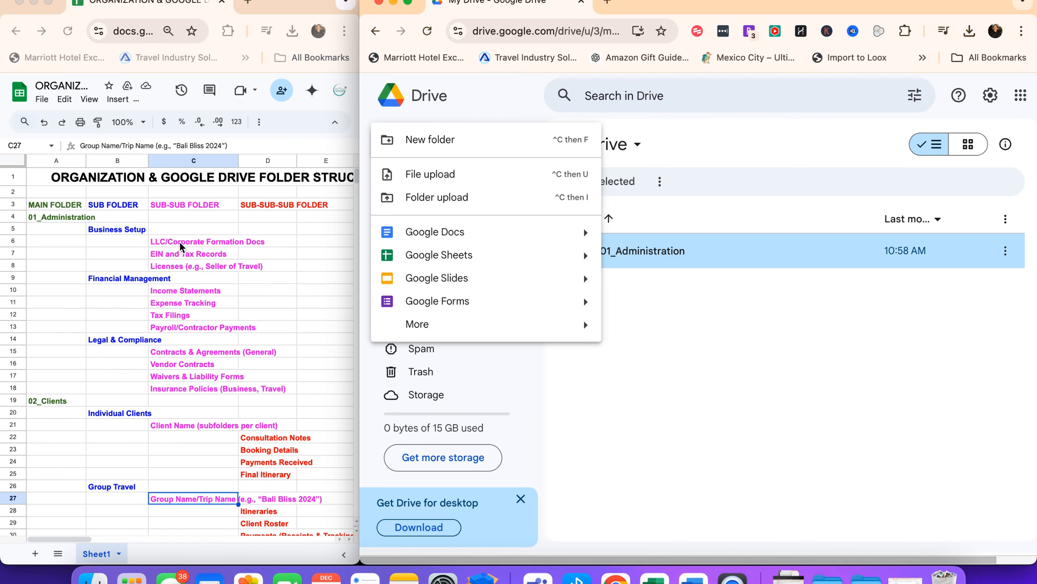
click(456, 141)
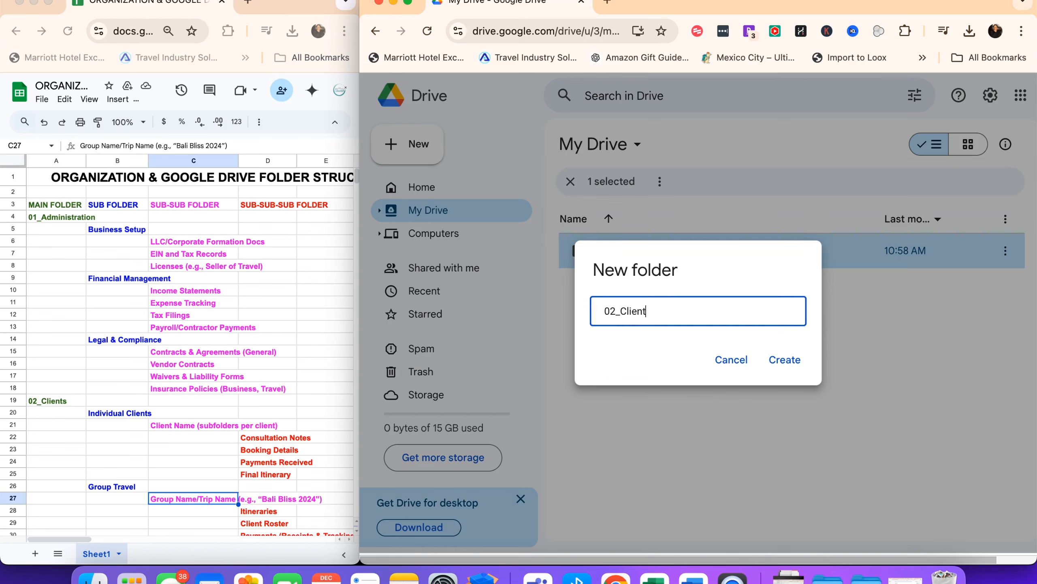
key(Return)
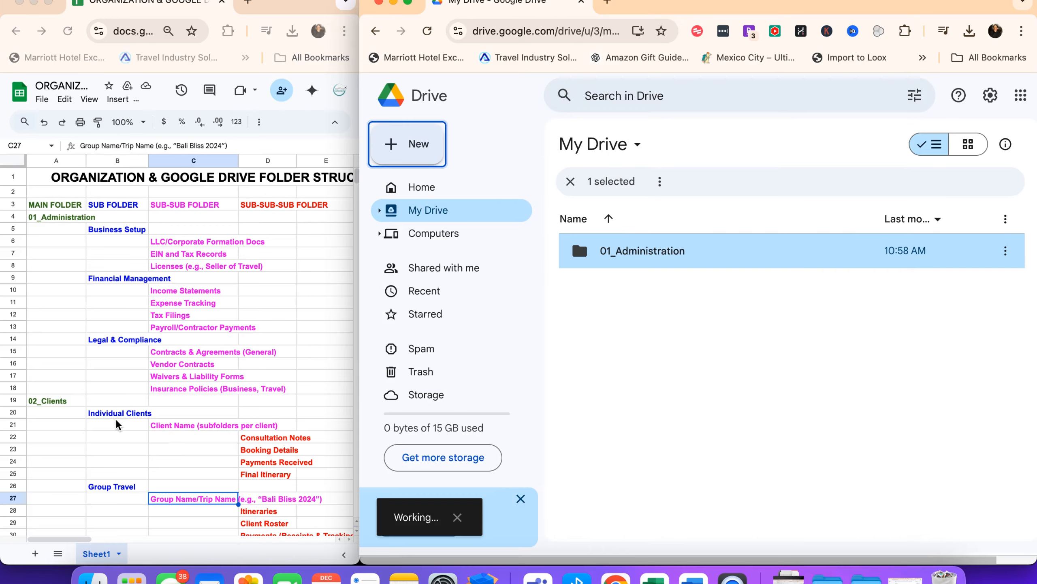
Step: Find the third main folder in the spreadsheet and create a folder named 03_Marketing & Sales in My Drive
scroll(119, 415, down, 2)
scroll(127, 404, down, 10)
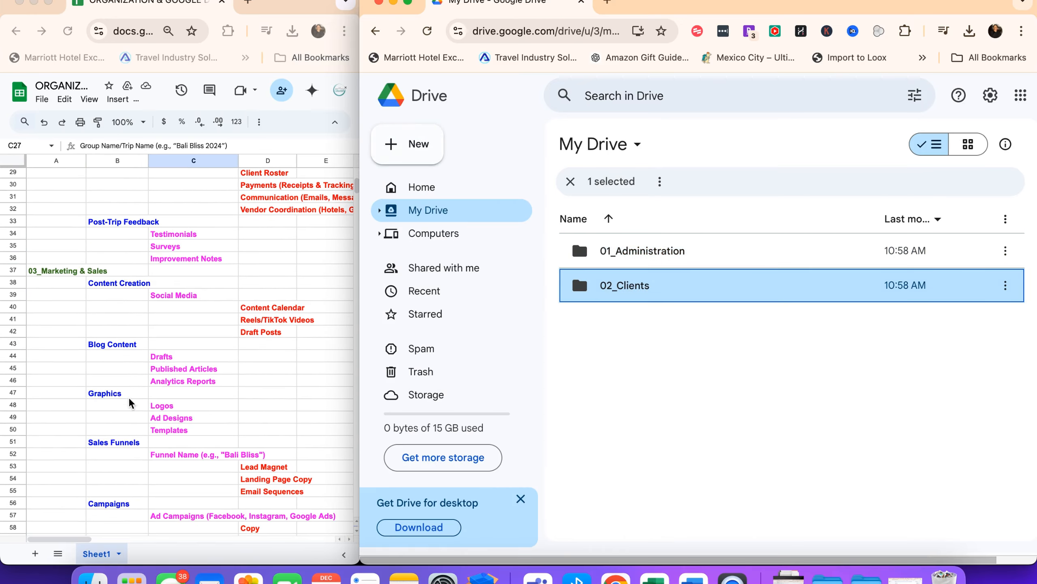
click(418, 147)
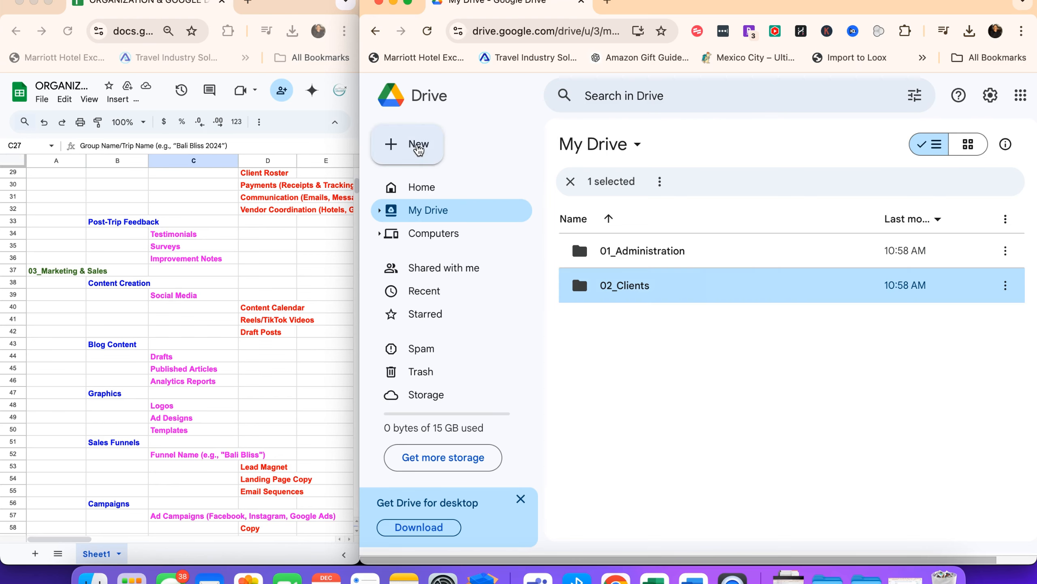
click(423, 151)
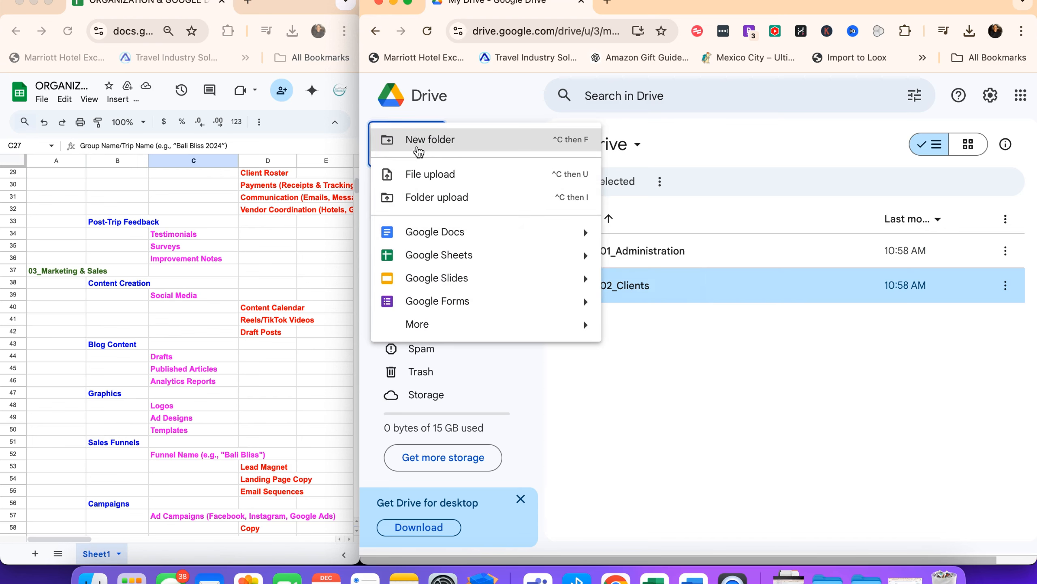
click(424, 149)
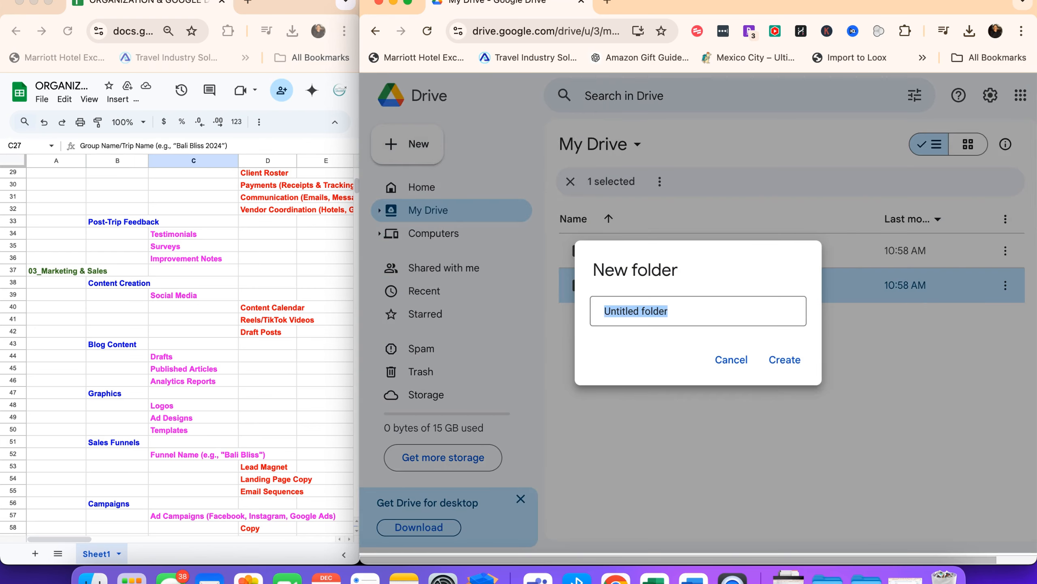
text(03_Marketing & Sales)
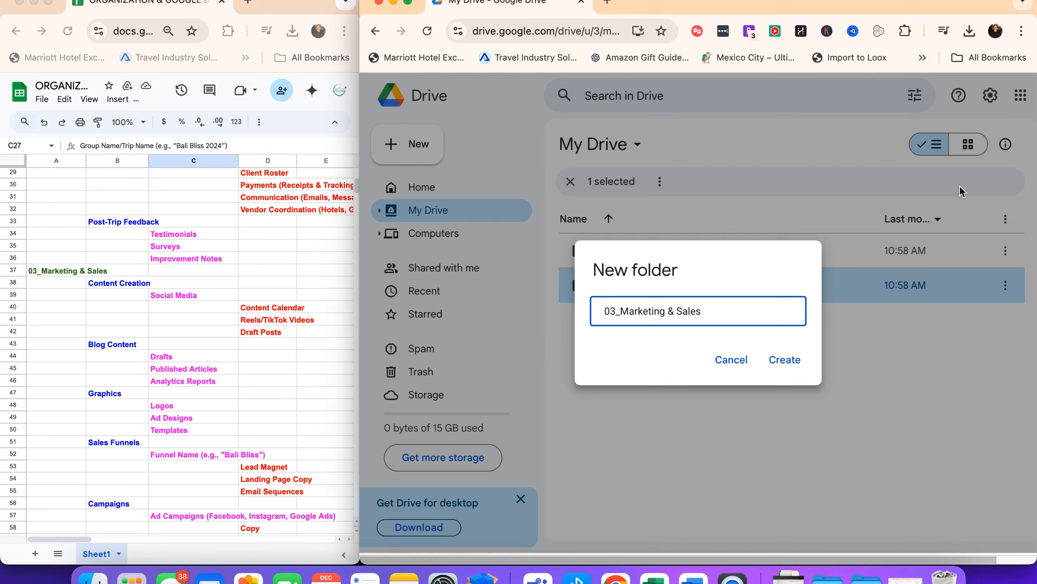
click(788, 361)
Step: Find the fourth main folder in the spreadsheet and create a folder named 04_Operations in My Drive
scroll(266, 382, down, 6)
scroll(266, 382, down, 3)
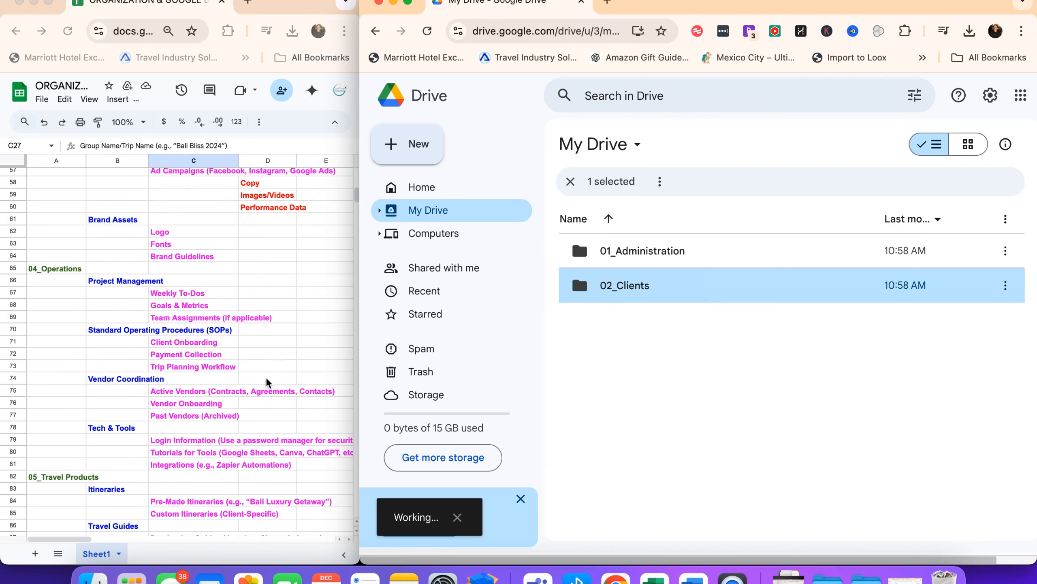
click(407, 137)
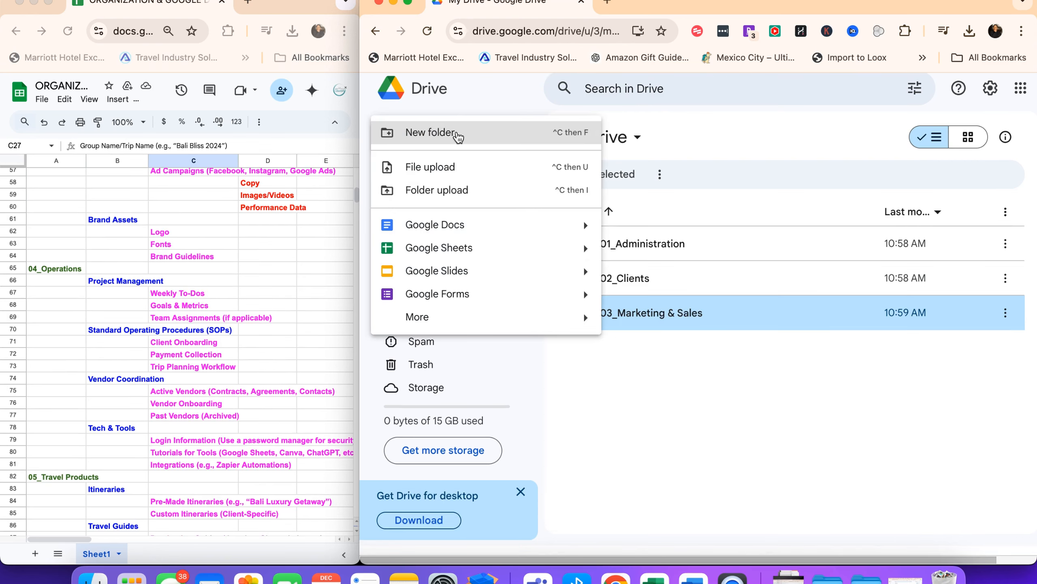
click(458, 135)
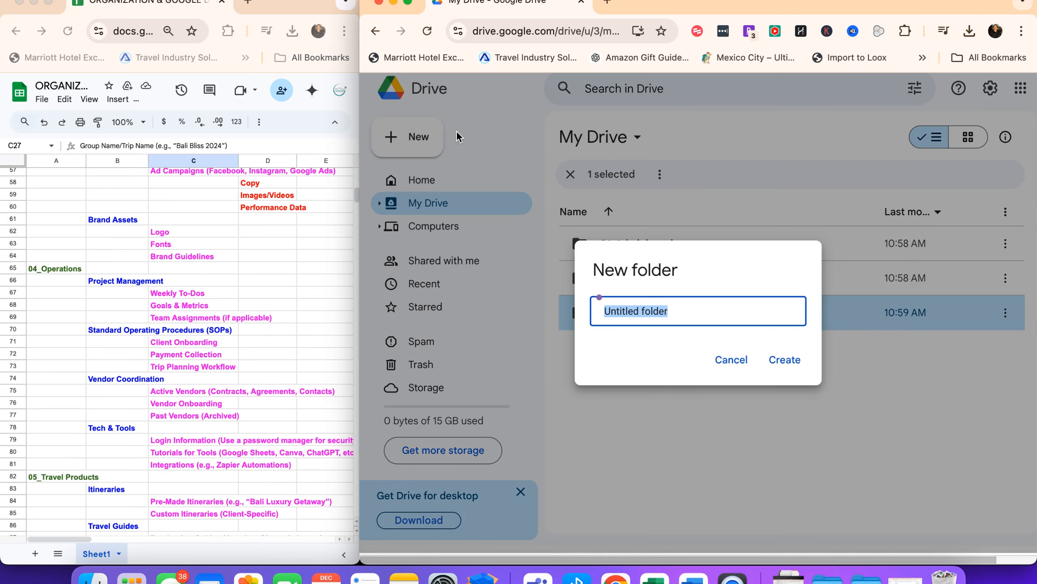
text(04_Operations)
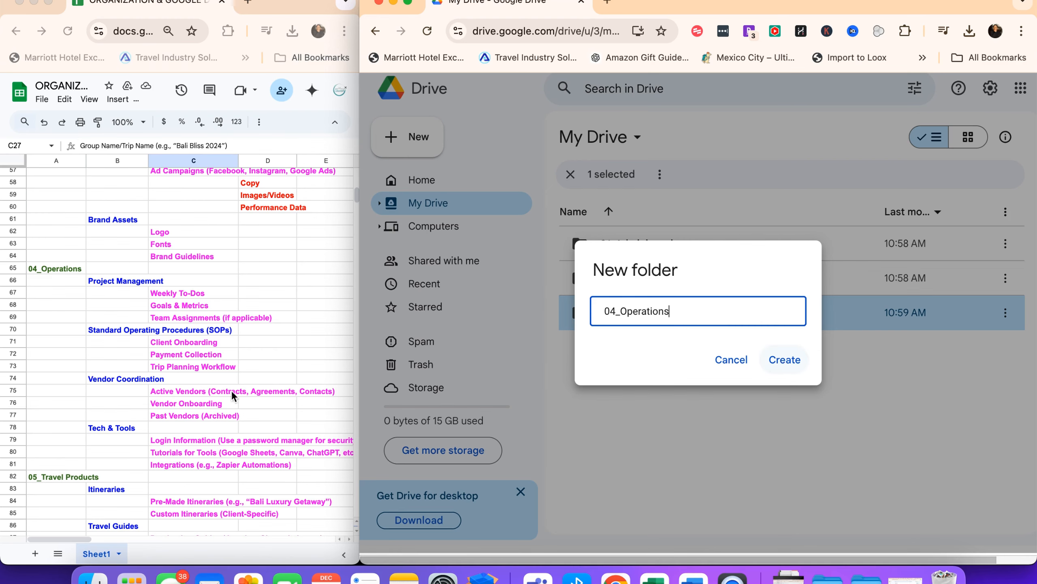
scroll(262, 409, down, 5)
key(Return)
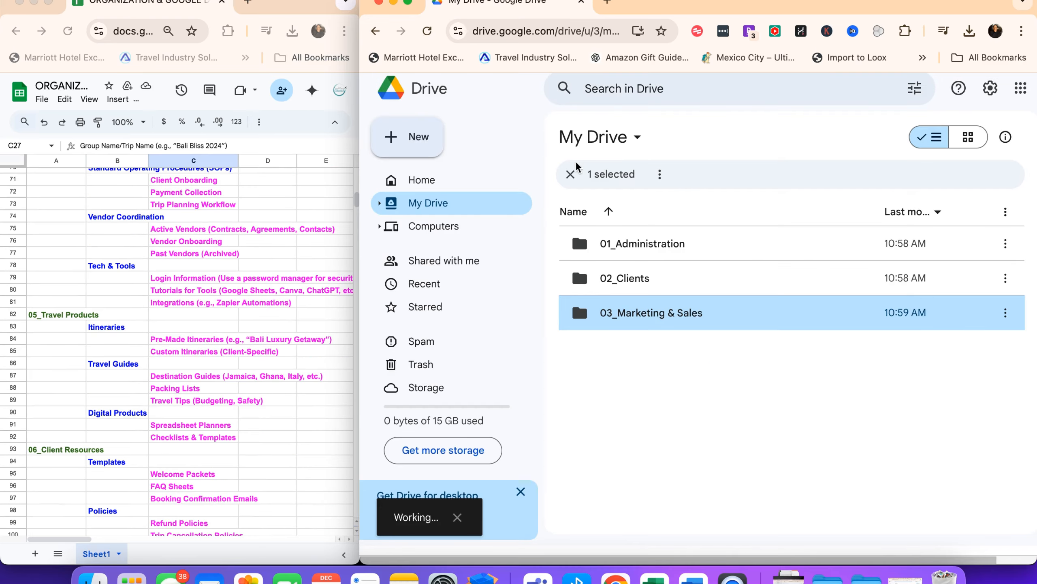
click(419, 142)
key(Escape)
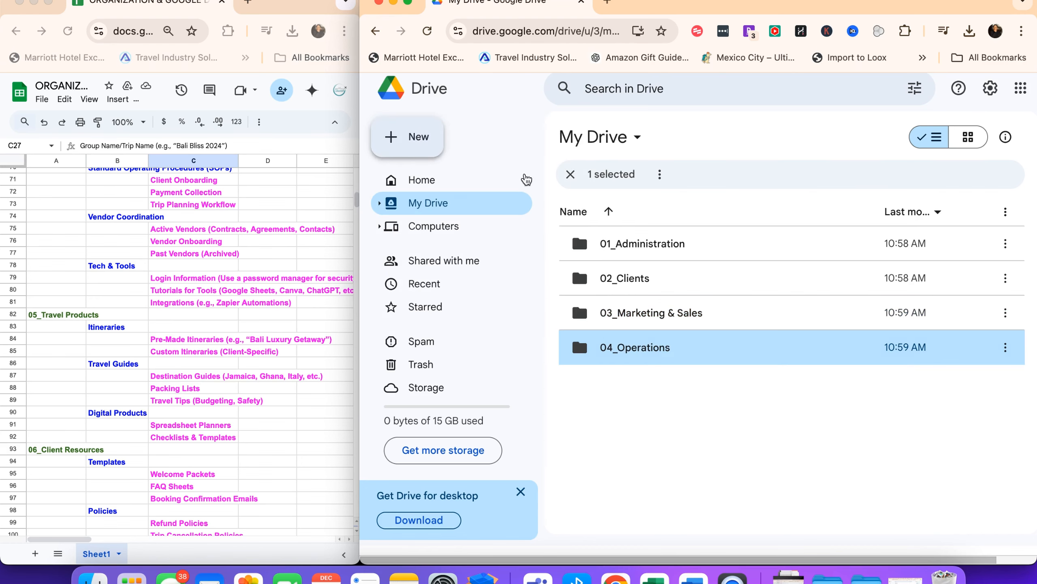
click(417, 140)
click(464, 132)
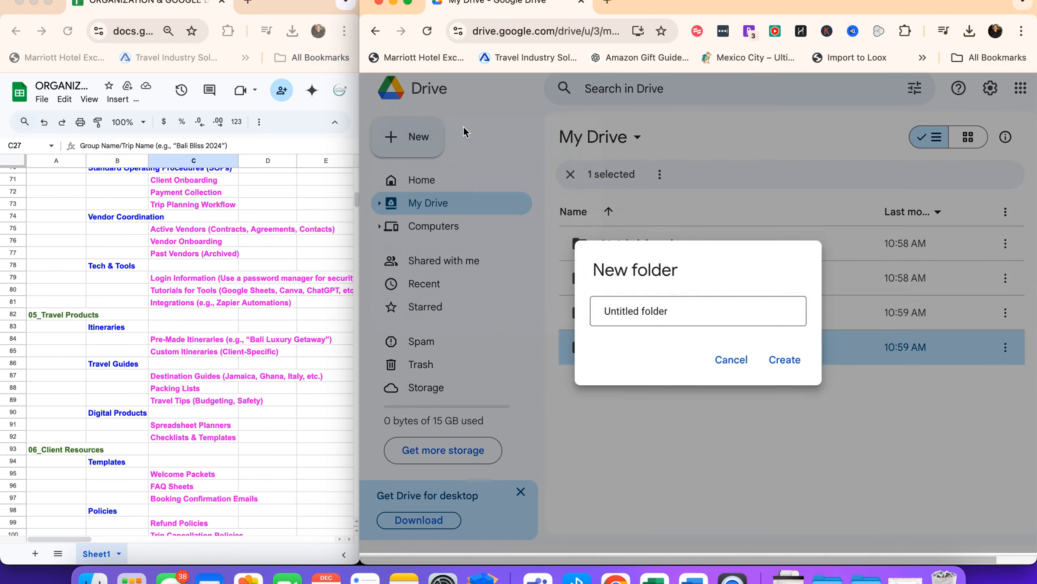
key(Escape)
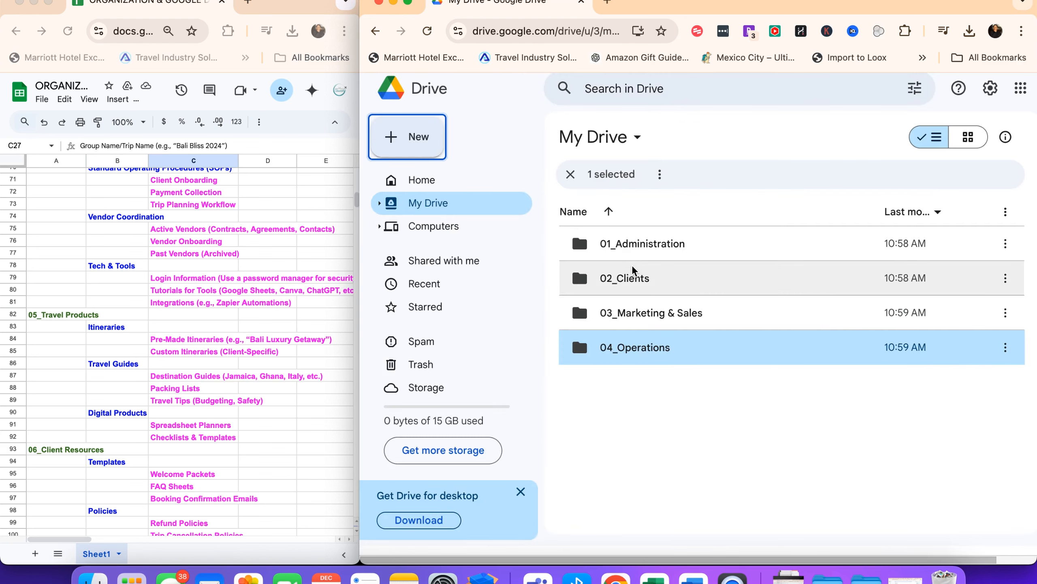
Step: Create a folder named 05_Travel Products in My Drive
click(428, 141)
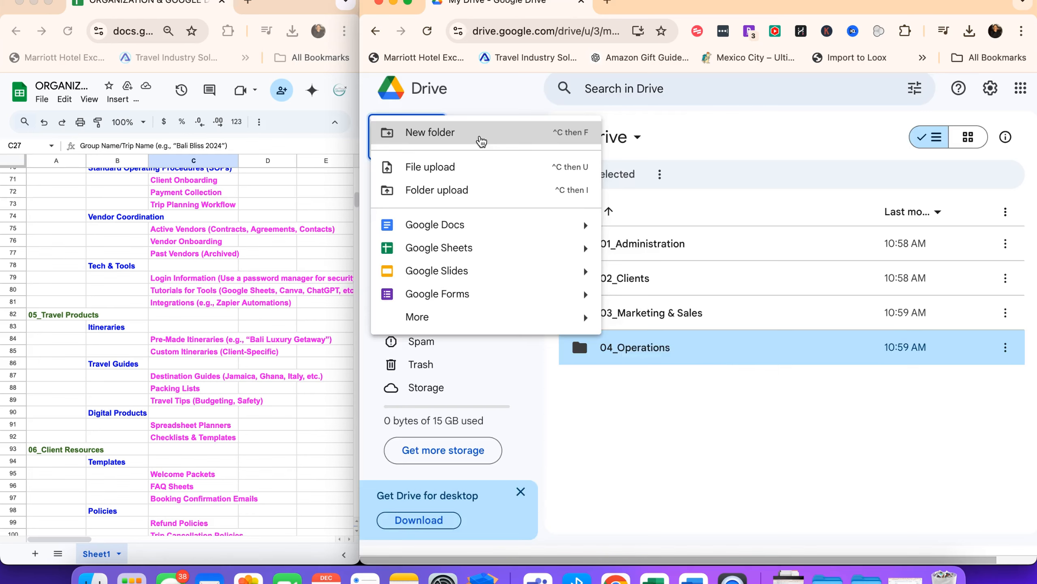
click(482, 137)
click(645, 297)
text(05_Travel Products)
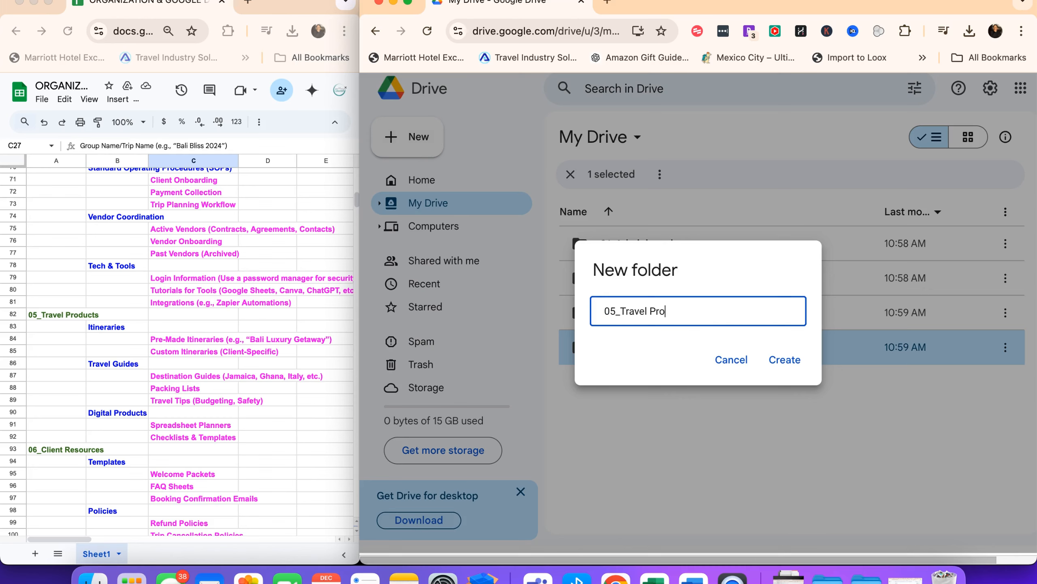
click(796, 362)
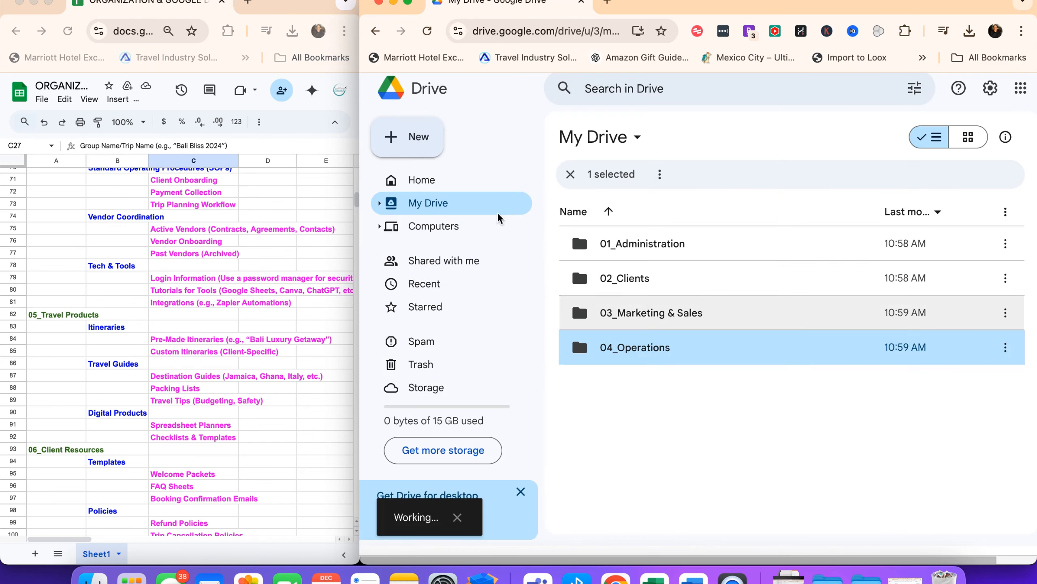
Step: Create a folder named 06_Client Resources in My Drive
click(414, 145)
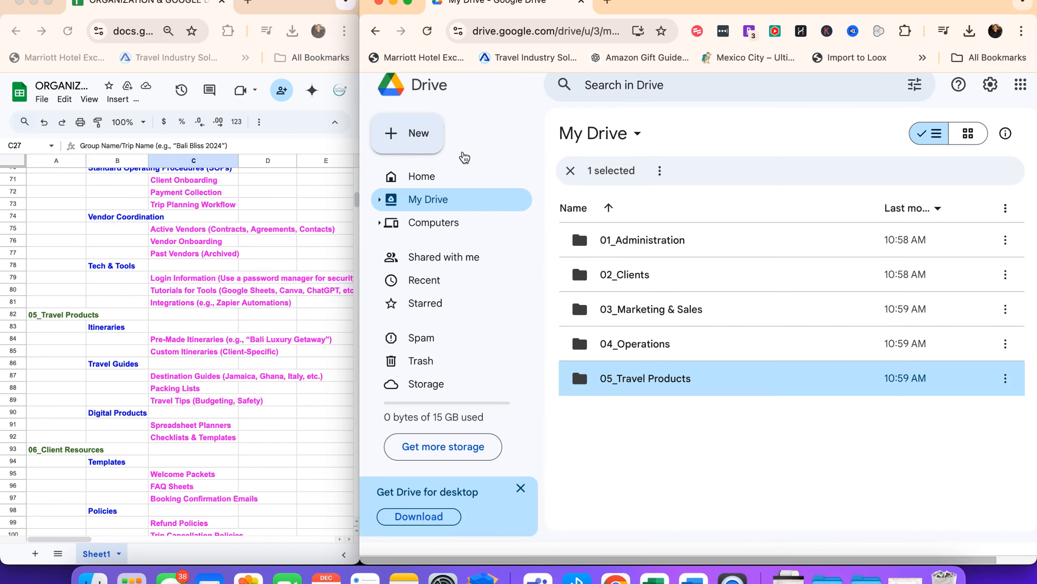
click(474, 133)
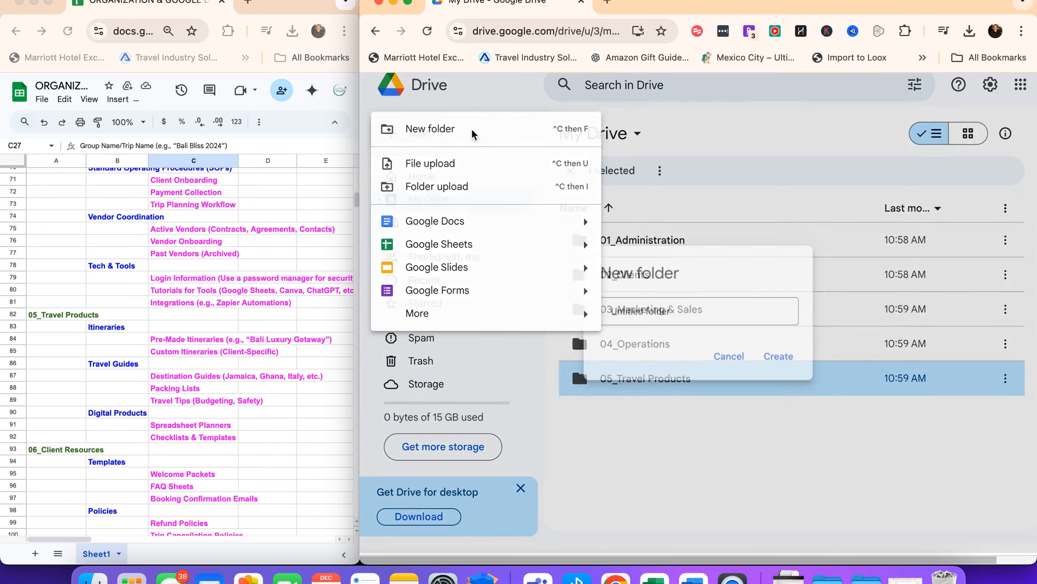
text(06_Clie)
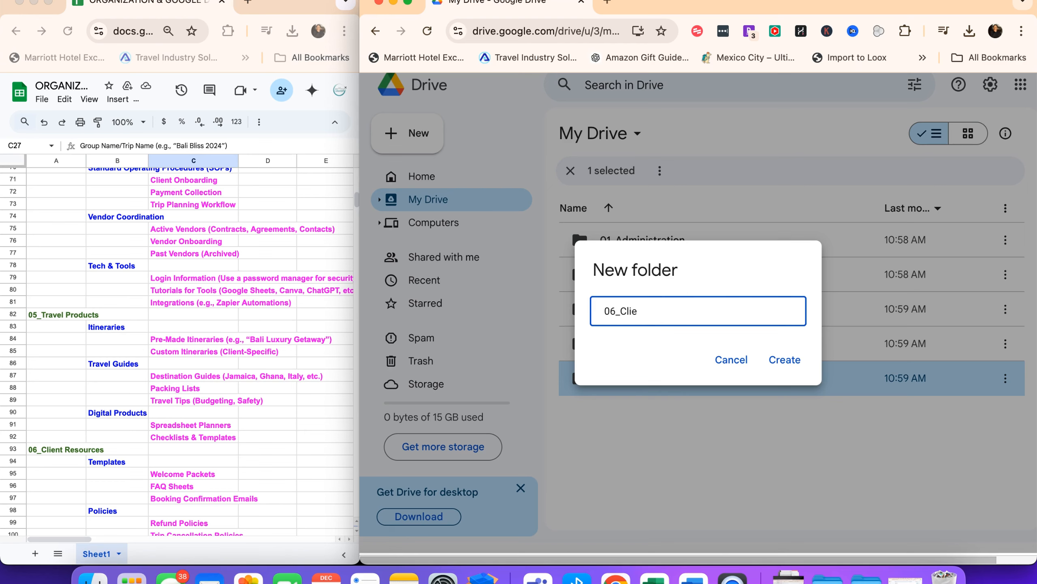
text(nt Resources)
click(785, 360)
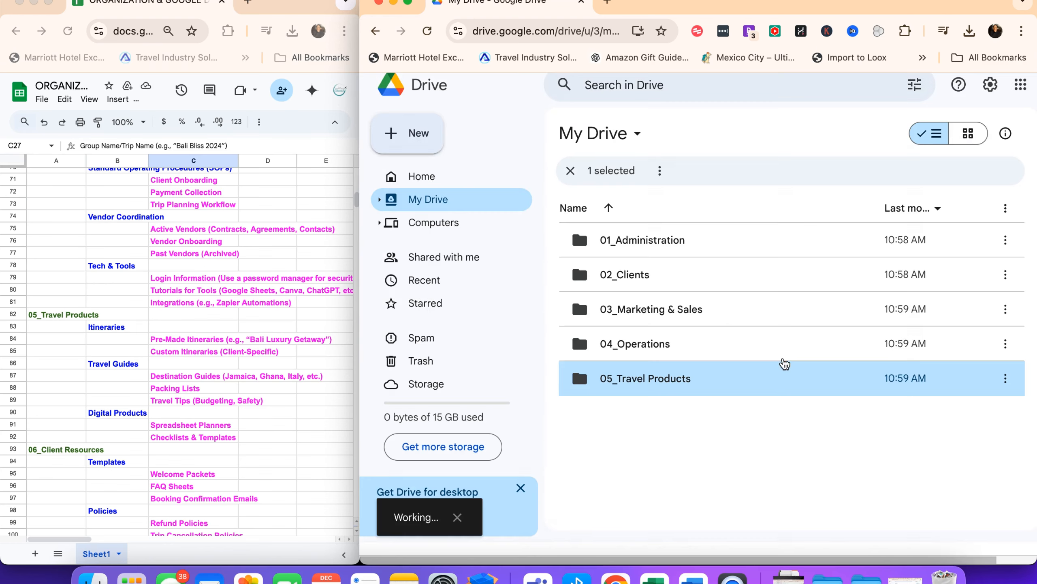
Step: Find the seventh main folder in the spreadsheet and create a folder named 07_Vendor Relations in My Drive
scroll(150, 376, down, 9)
scroll(151, 374, down, 3)
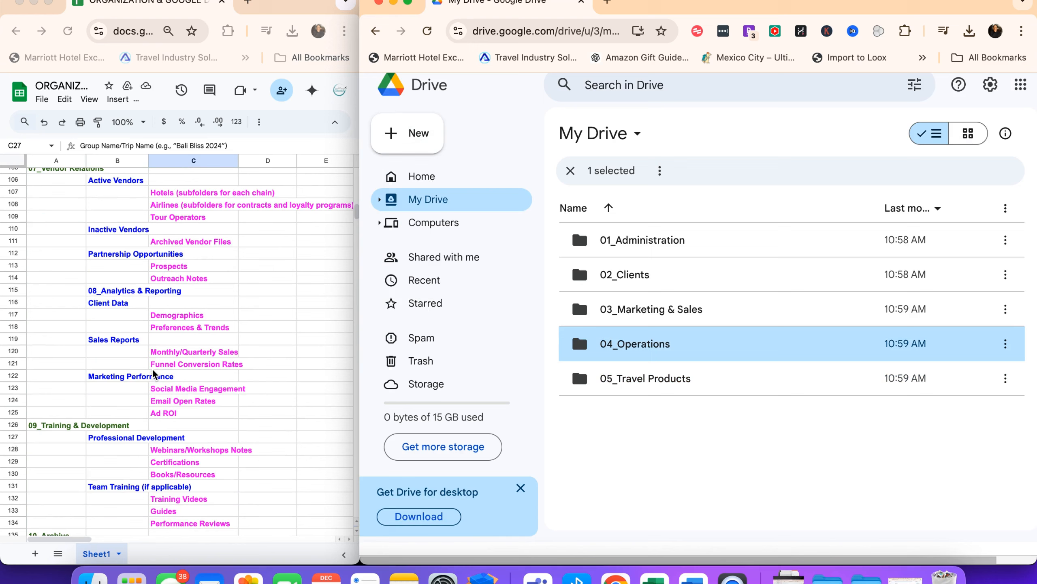
scroll(192, 333, up, 3)
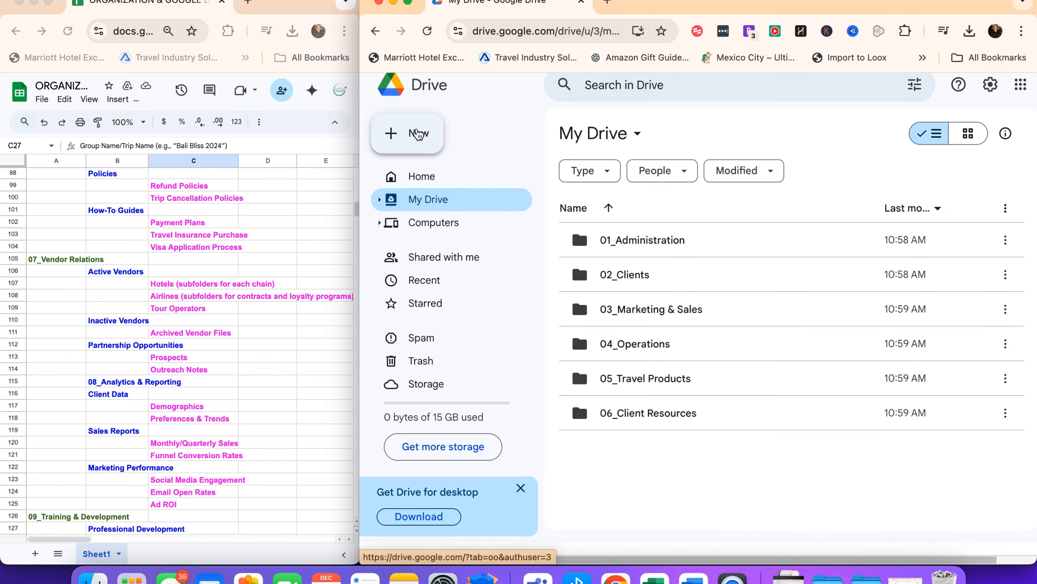
click(418, 133)
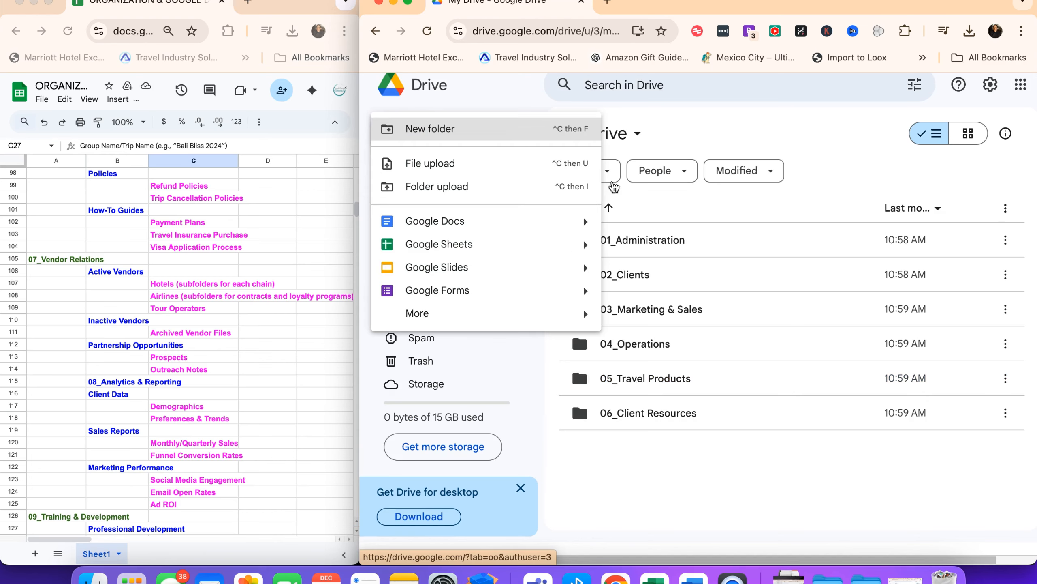
click(457, 136)
text(07_Ve)
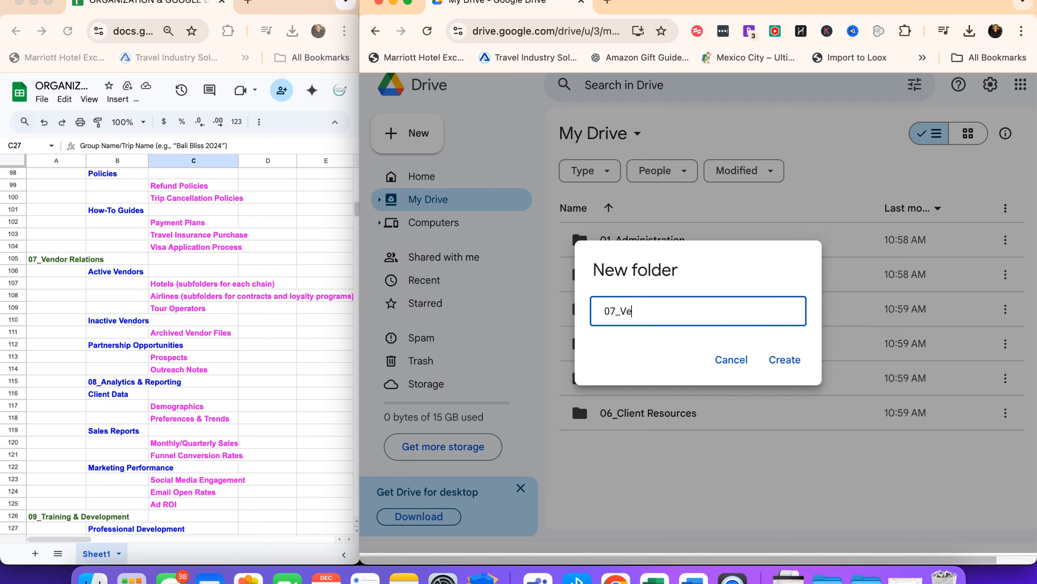
text(ndor Relations)
click(783, 359)
Step: Create a folder named 08_Training & Development in My Drive, replacing the whole default name
scroll(69, 429, down, 5)
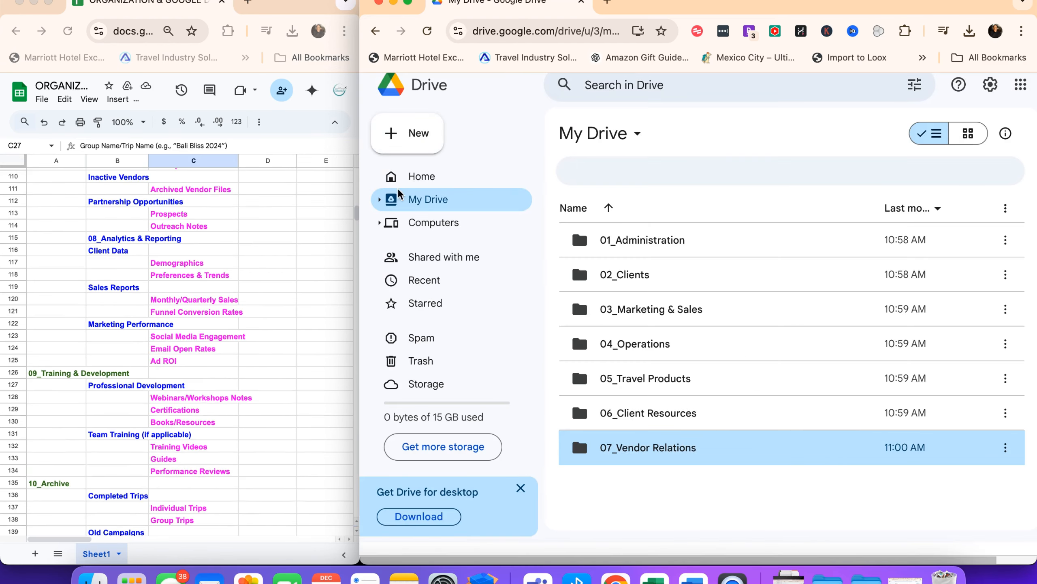
click(421, 133)
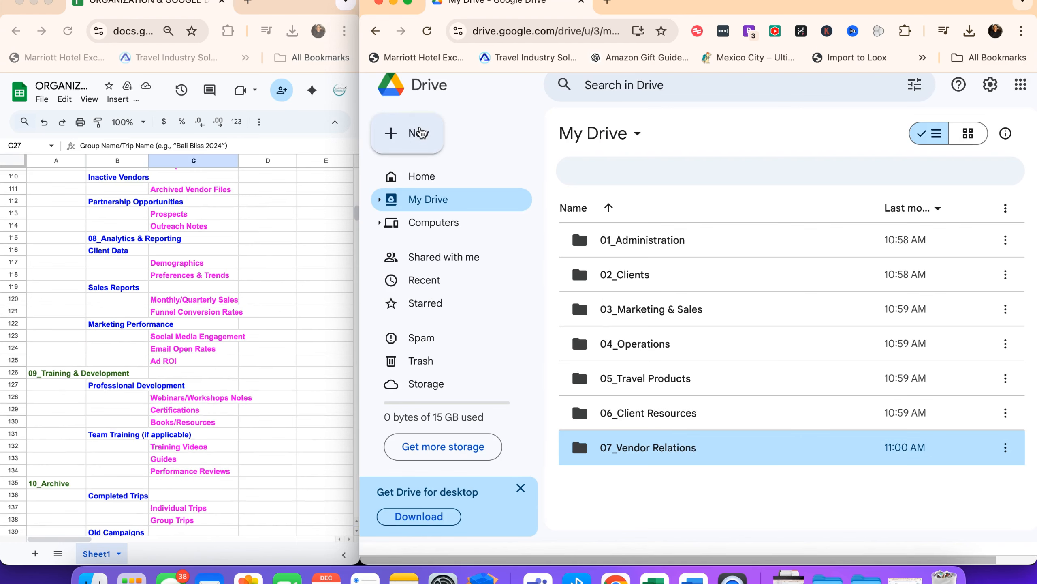
click(457, 135)
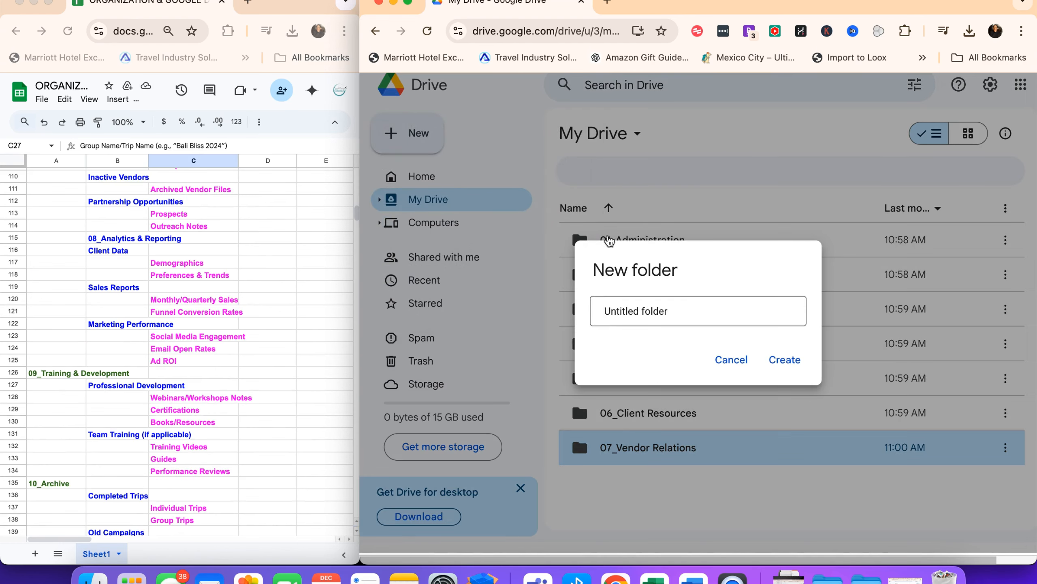
click(628, 309)
text(08)
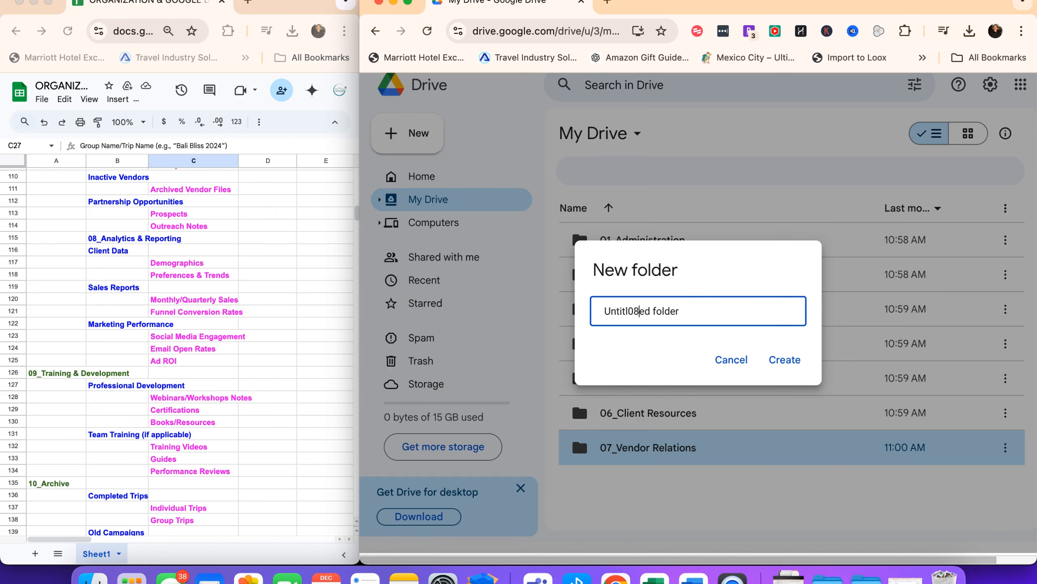
text(_T)
drag(690, 311, 591, 315)
text(08_Training & Development)
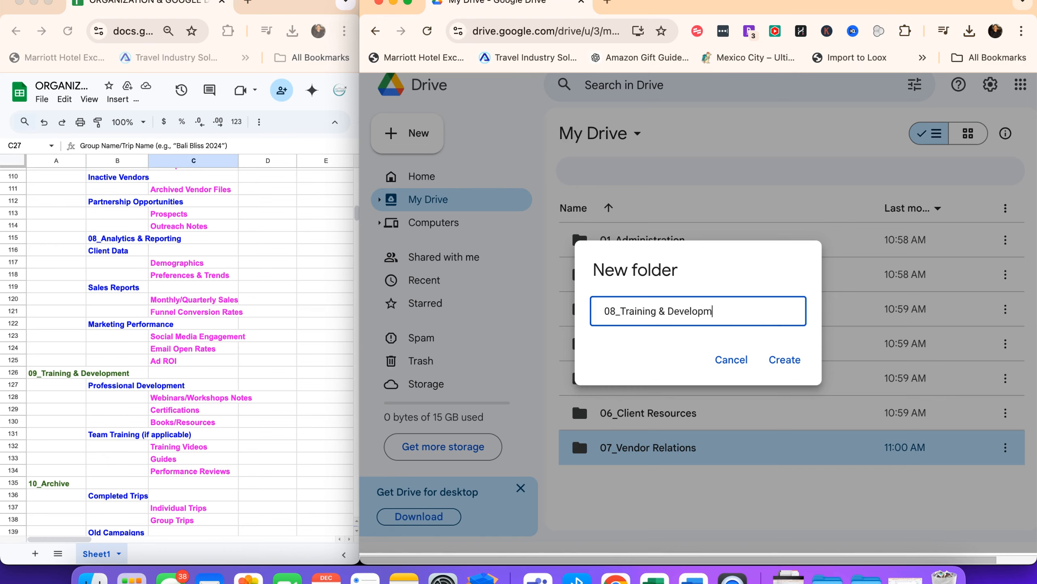
click(785, 366)
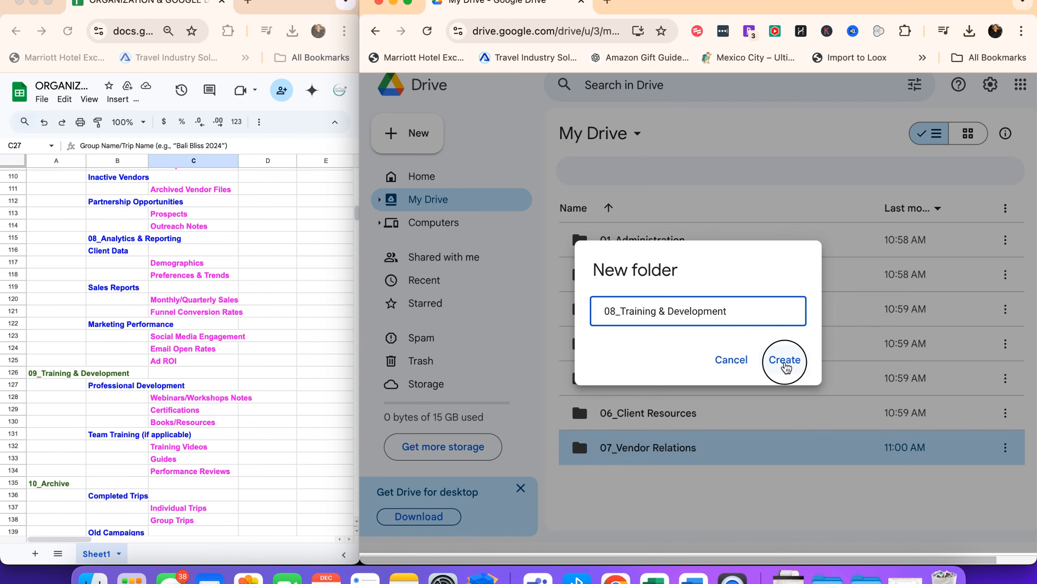
Step: Find the Archive main folder in the spreadsheet and create a folder named 09_Archive in My Drive
scroll(269, 372, down, 2)
scroll(266, 369, down, 3)
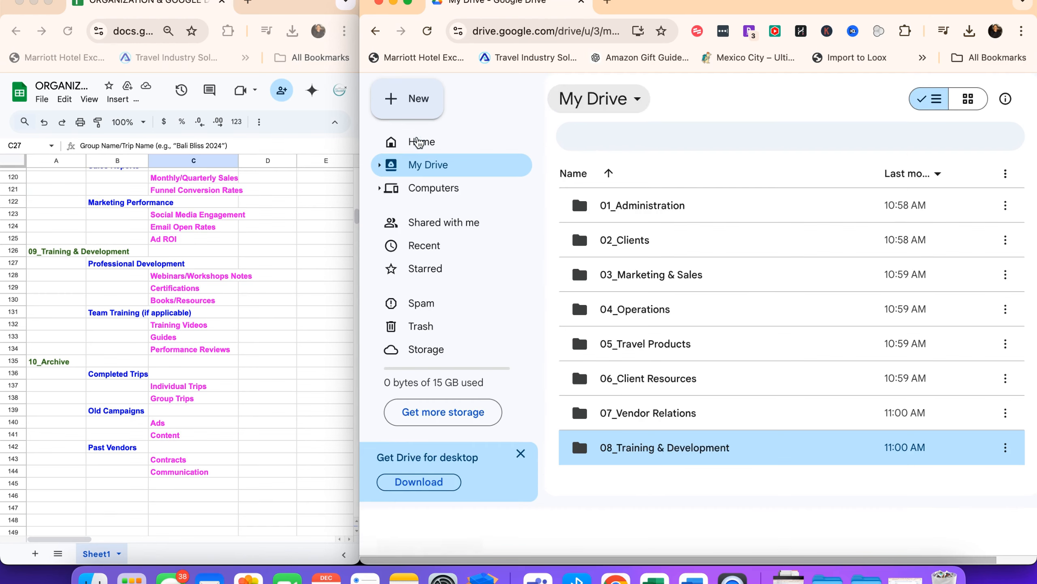
click(424, 143)
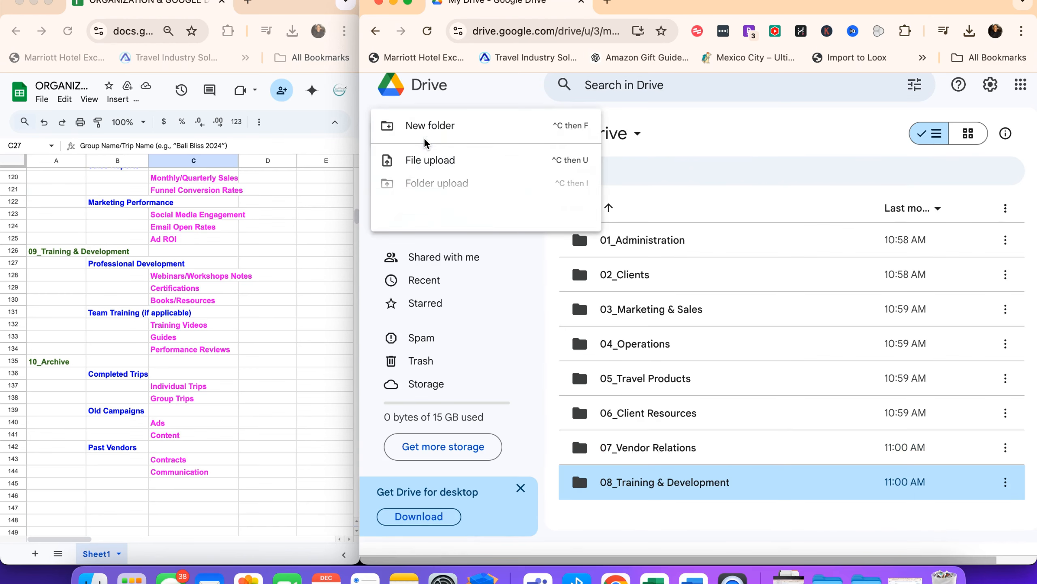
click(427, 129)
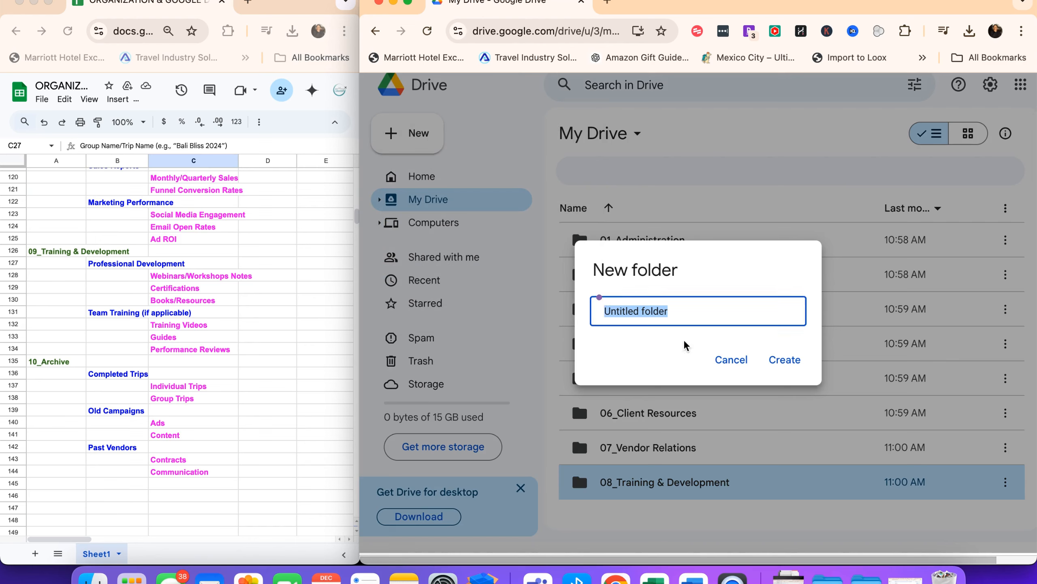
text(09)
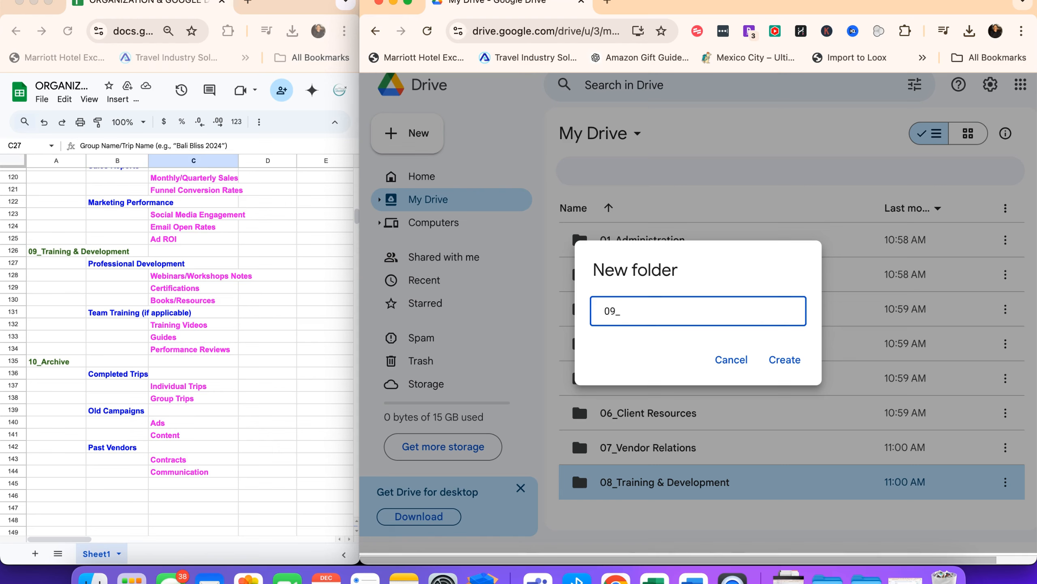
text(_Archive)
click(789, 359)
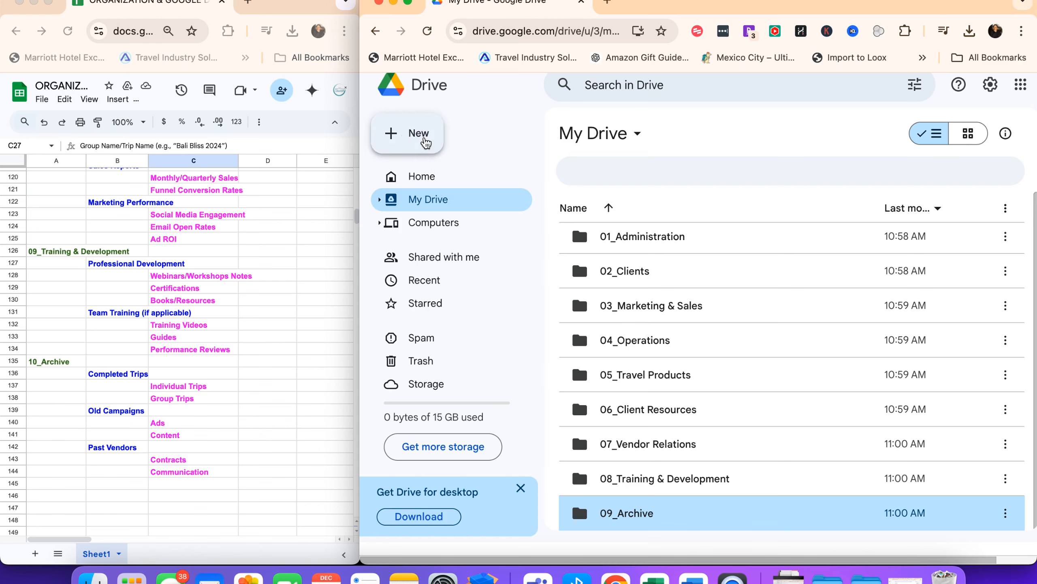
Step: Create a folder named 10_Misc in My Drive
click(432, 148)
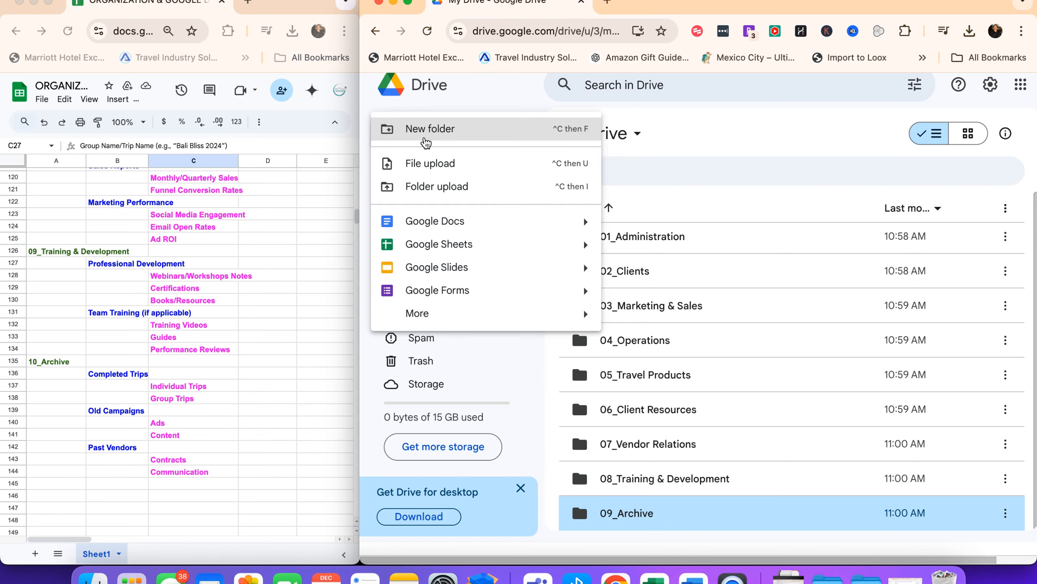
click(458, 140)
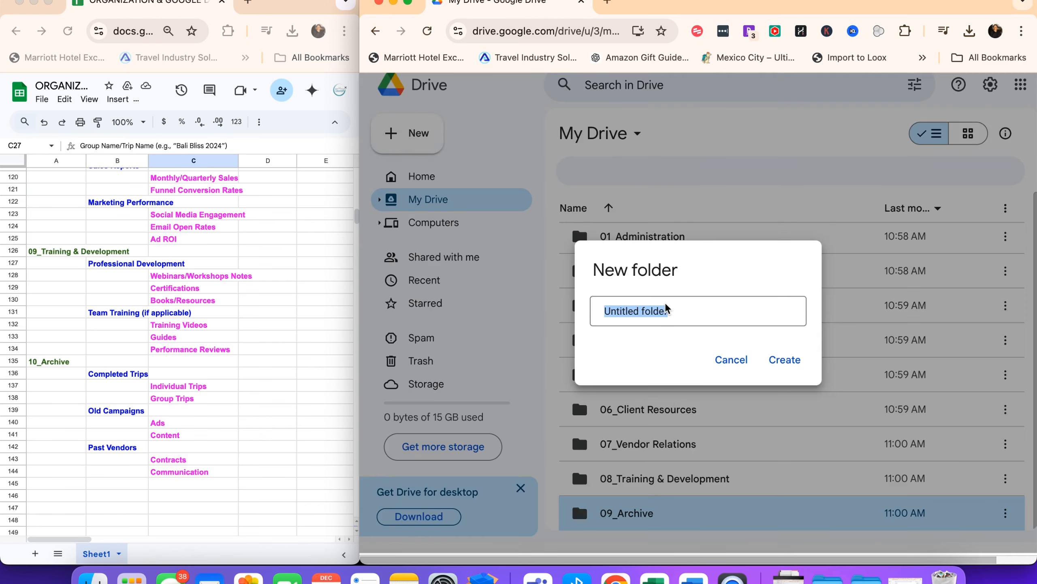
text(10_Misc)
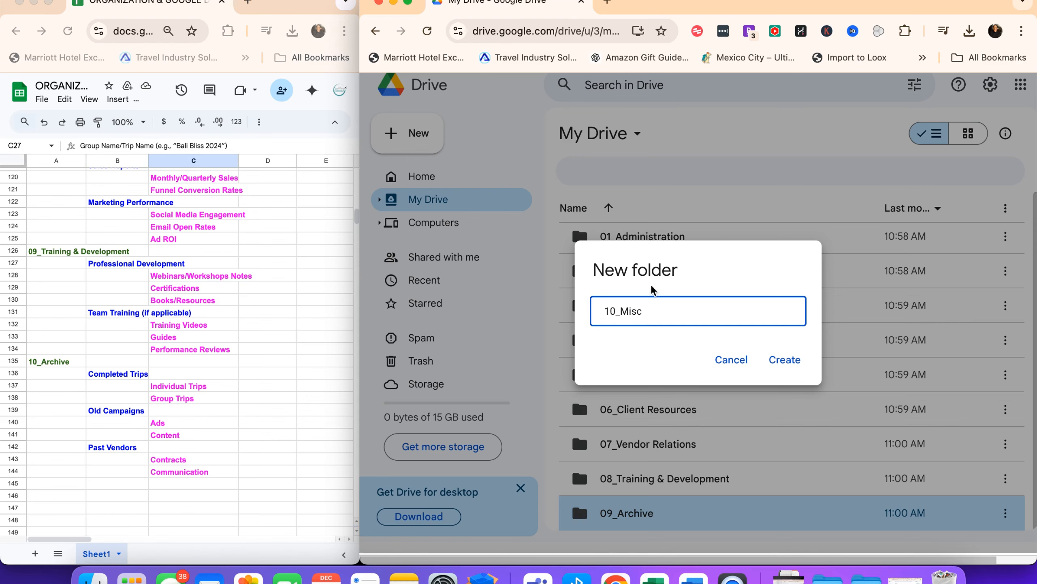
click(785, 359)
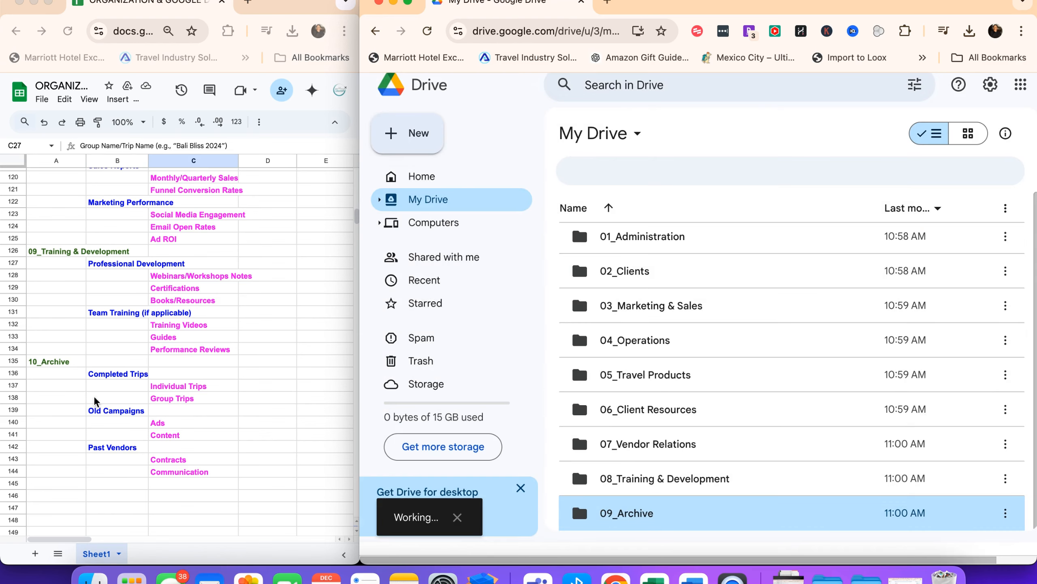
Step: Renumber the Training & Development main folder heading in the spreadsheet so it reads 08_Training & Development
click(39, 255)
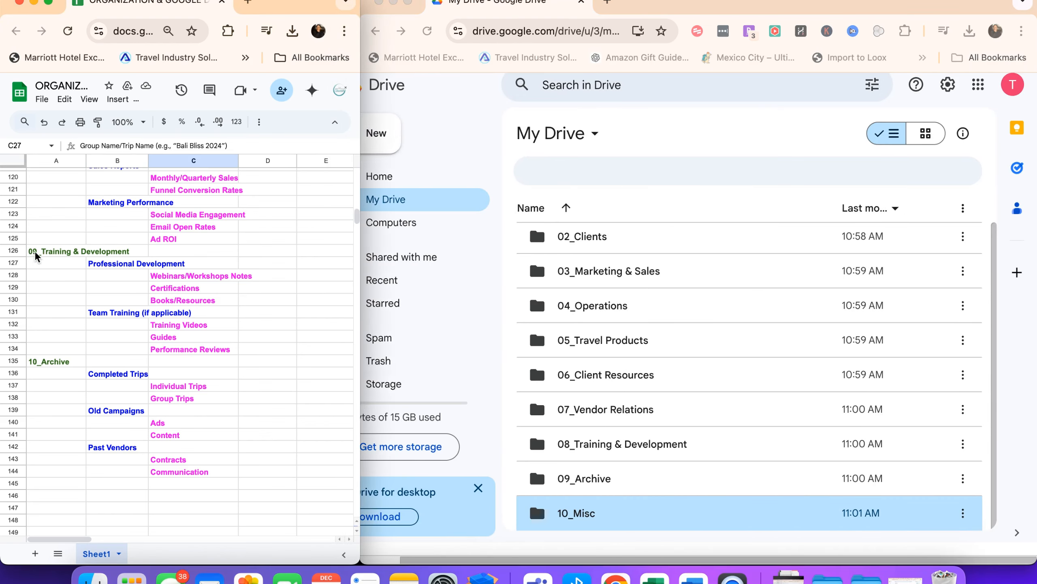
click(36, 256)
click(88, 145)
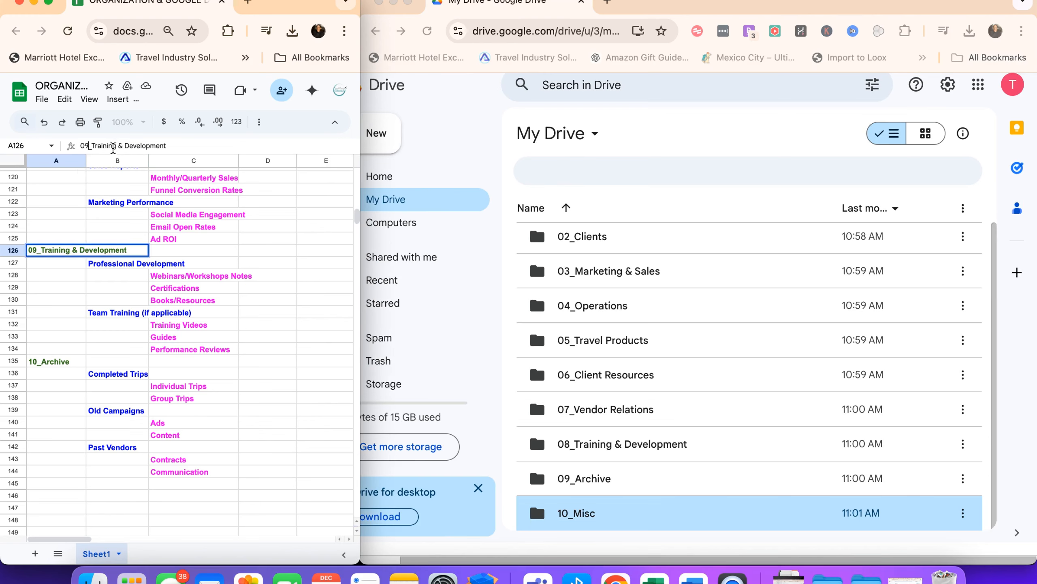
key(BackSpace)
text(8)
Step: Renumber the Archive main folder heading in the spreadsheet so it reads 09_Archive
click(36, 361)
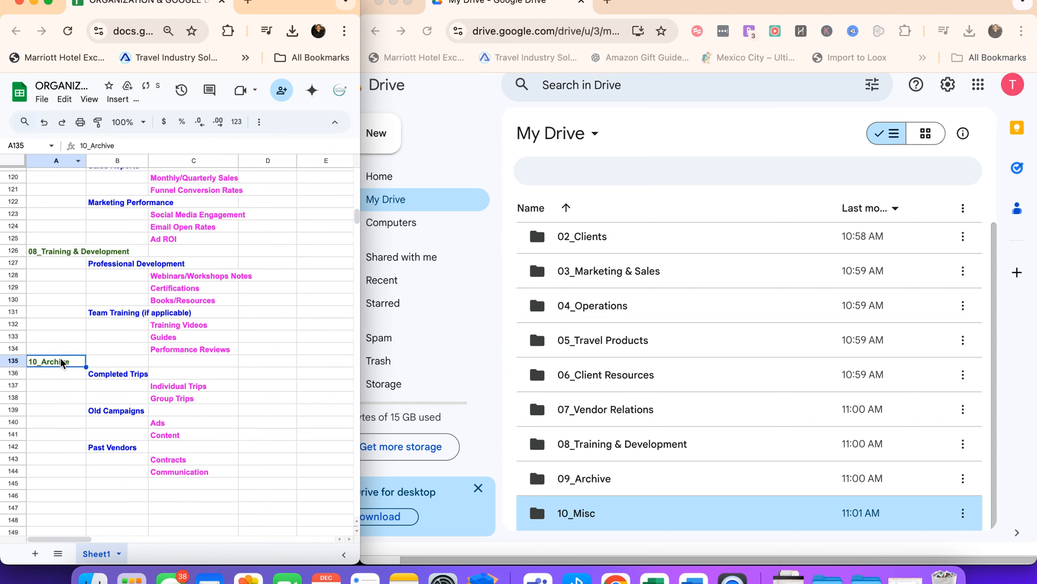
click(88, 146)
key(BackSpace)
key(BackSpace)
text(09)
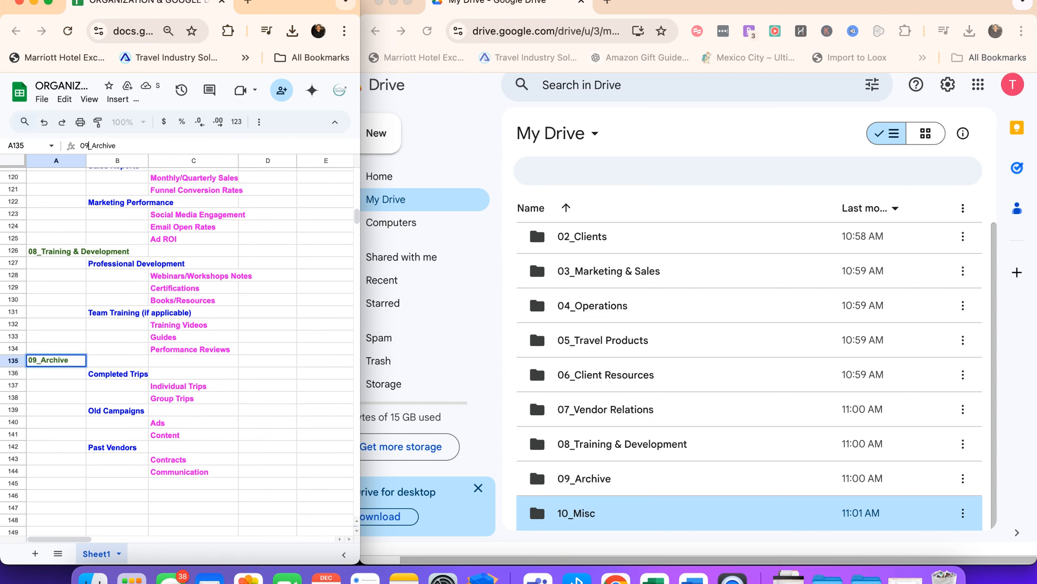
click(43, 497)
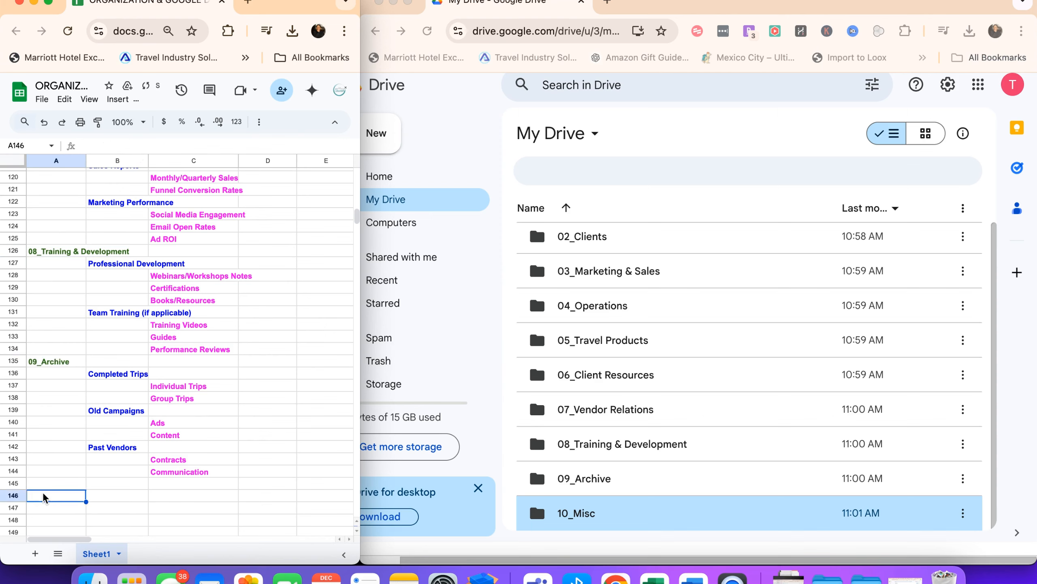
Step: Copy the 09_Archive heading into cell A147, below the last entries of the folder list
click(49, 365)
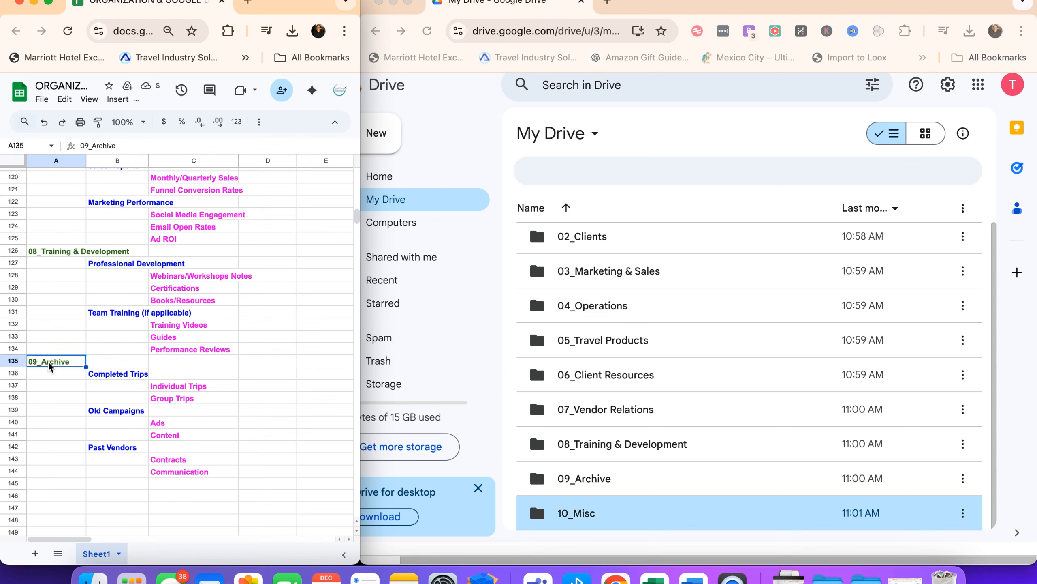
key(super+c)
click(60, 507)
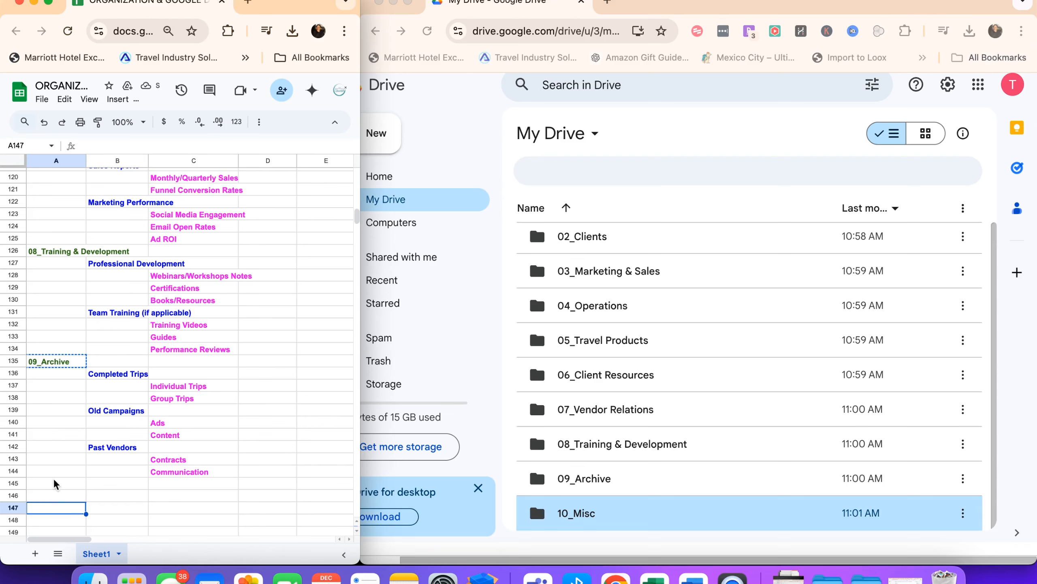
key(super+v)
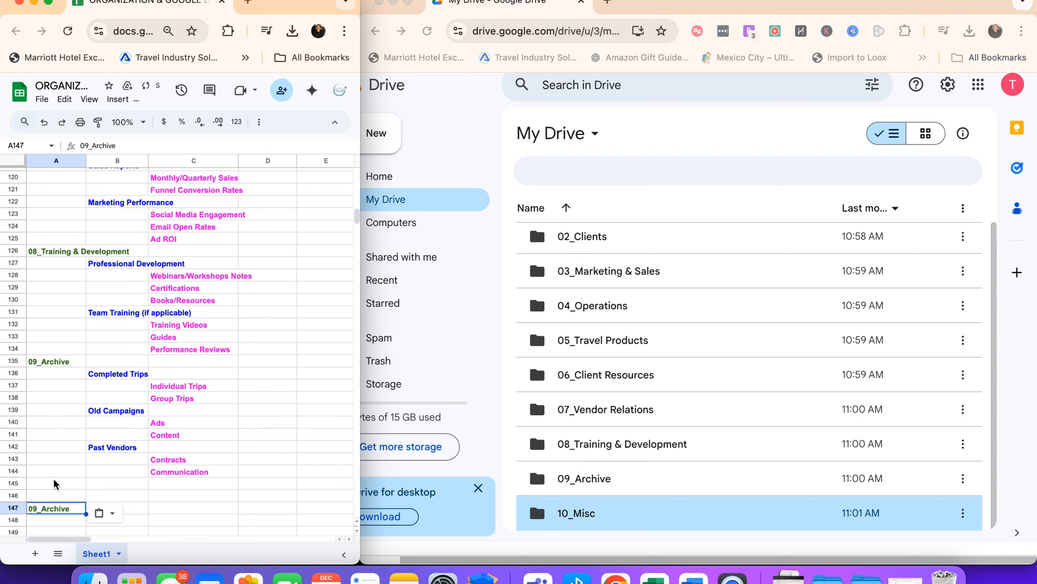
Step: Change the copied heading in cell A147 to 10_Misc
click(88, 145)
key(BackSpace)
key(BackSpace)
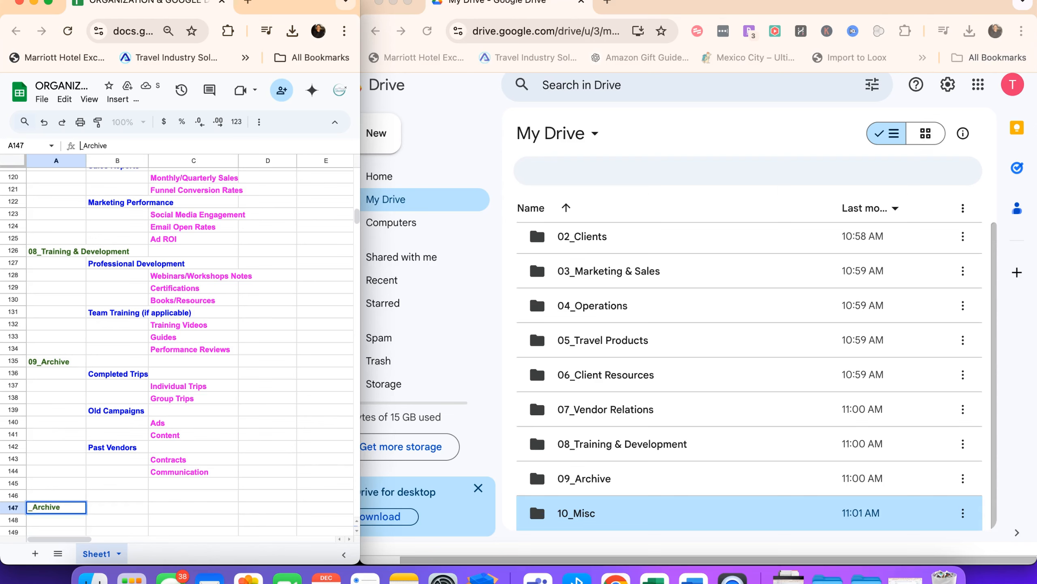
text(10)
click(132, 145)
key(BackSpace)
key(BackSpace)
key(BackSpace)
key(BackSpace)
click(137, 340)
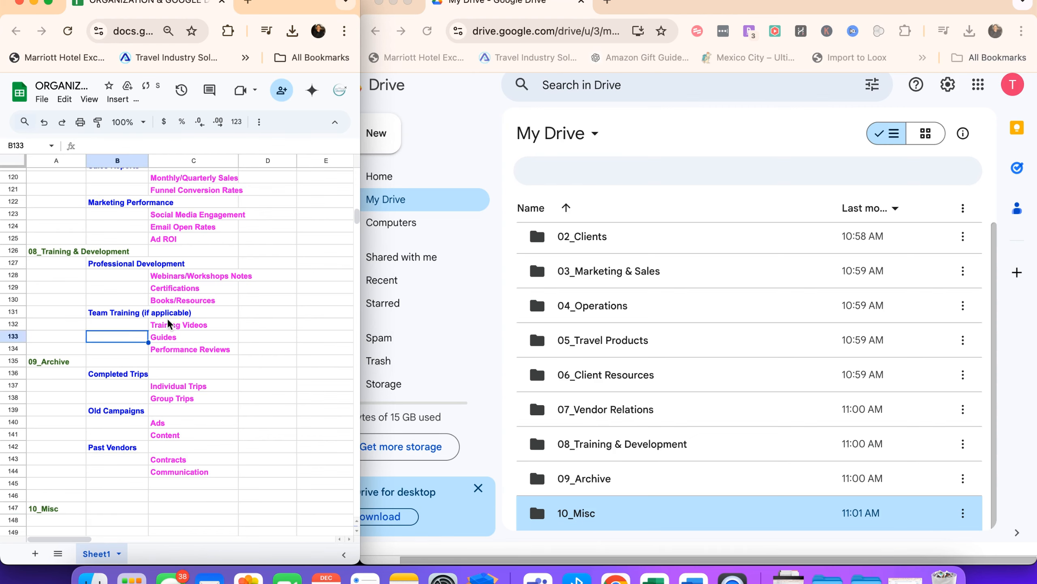
Step: Return to the start of the spreadsheet's folder list, open the 01_Administration folder in Drive and fit its window beside the spreadsheet
scroll(600, 331, up, 2)
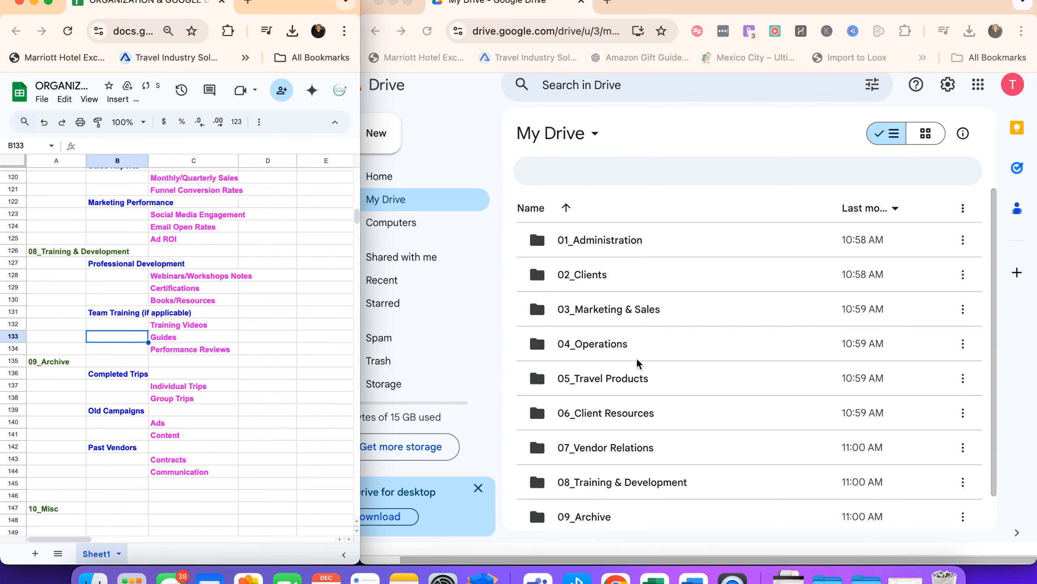
click(478, 317)
scroll(690, 318, down, 1)
scroll(187, 327, up, 20)
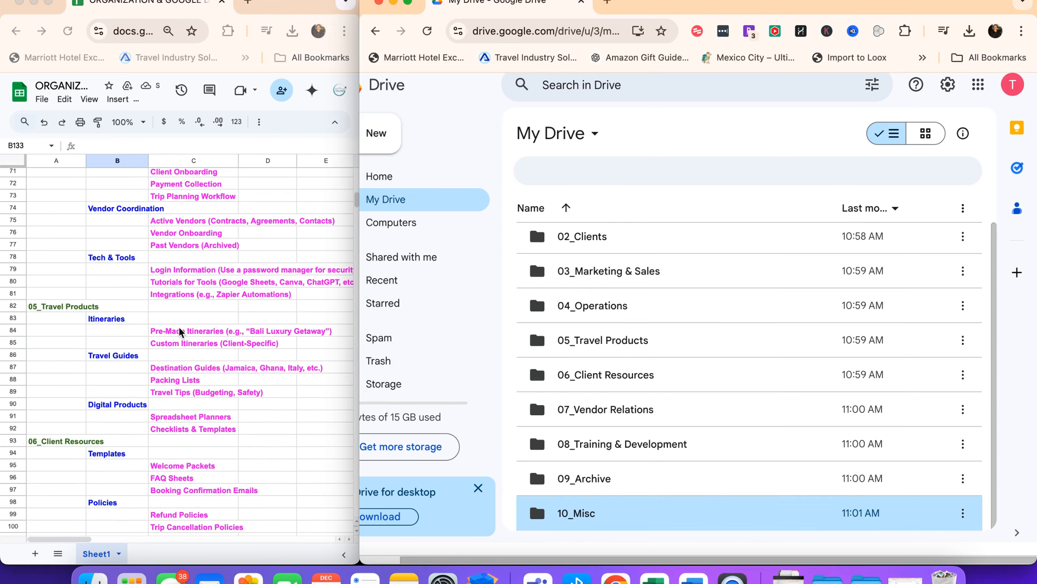
scroll(180, 331, up, 9)
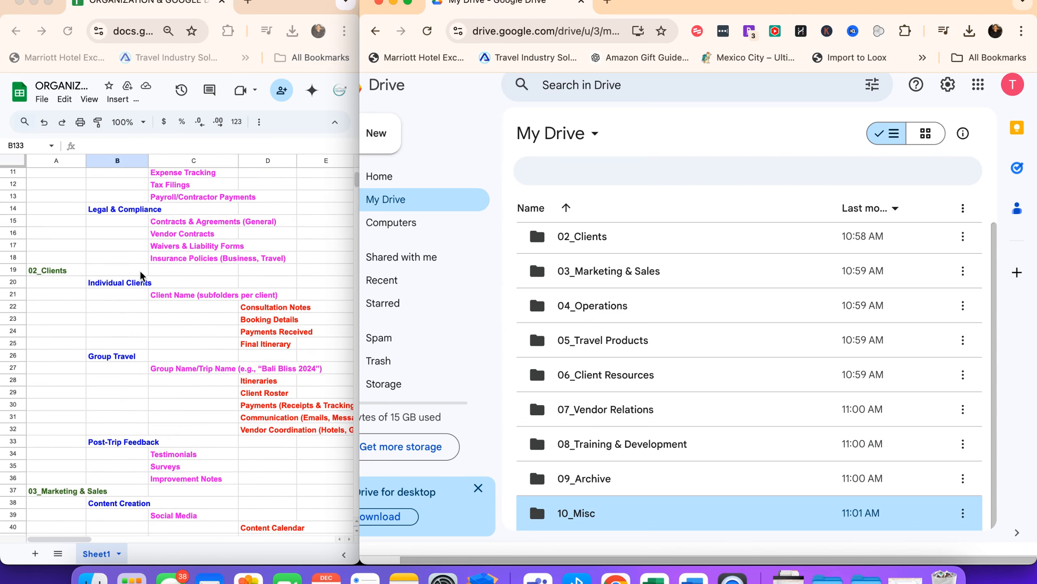
scroll(608, 245, up, 1)
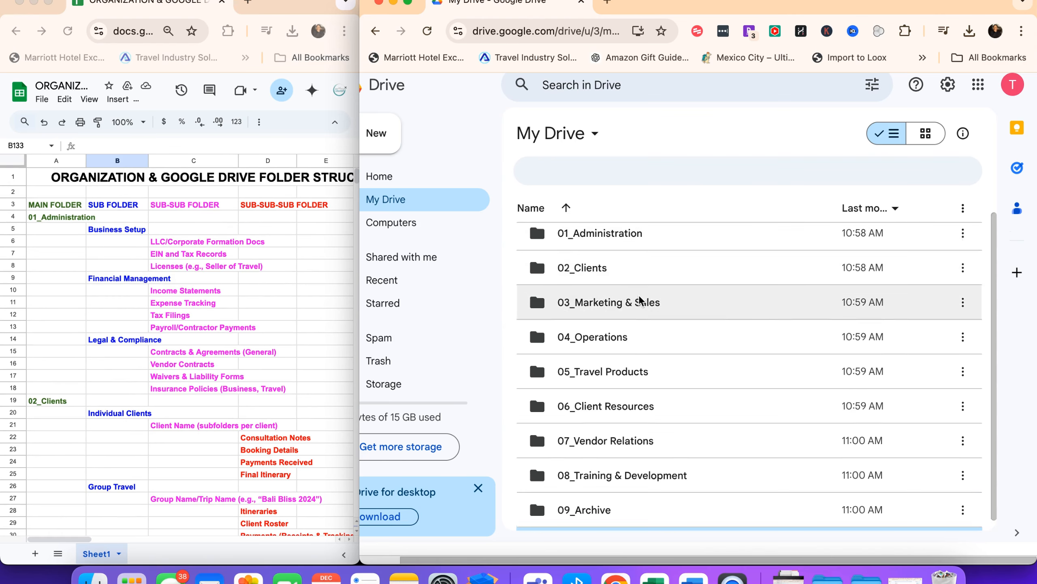
click(624, 245)
double_click(624, 244)
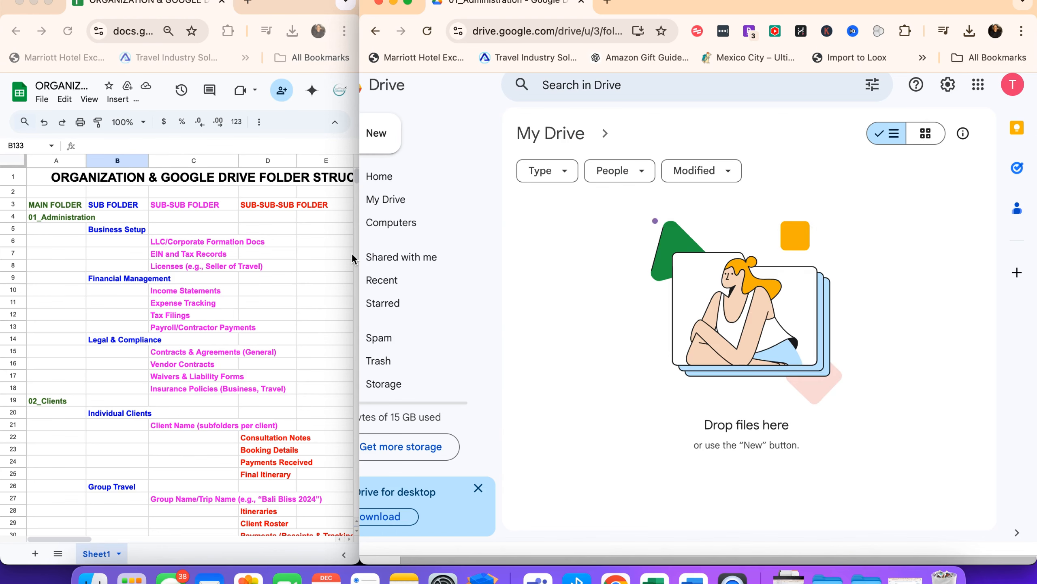
drag(359, 266, 302, 250)
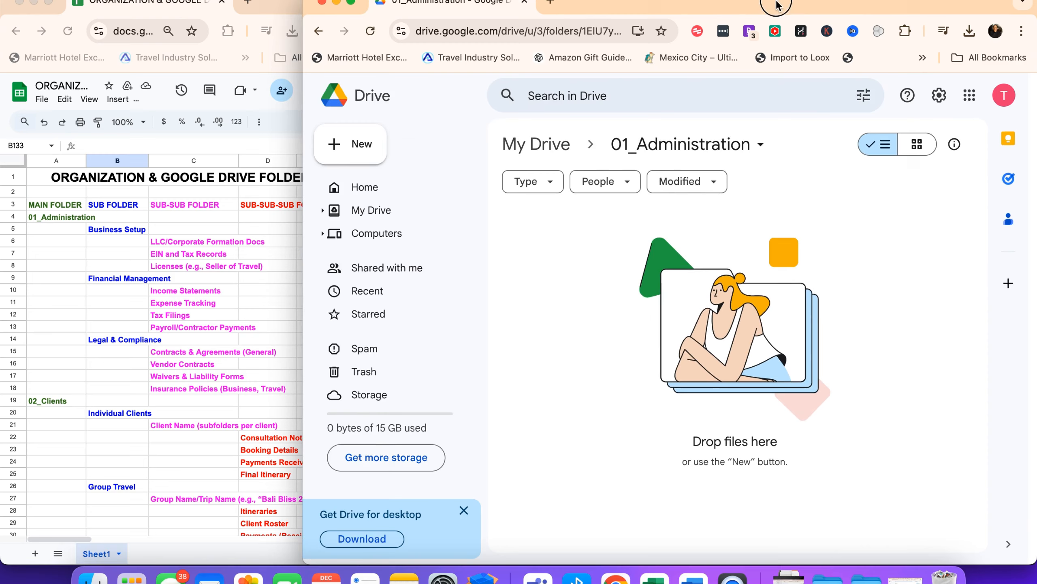
drag(773, 5, 832, 6)
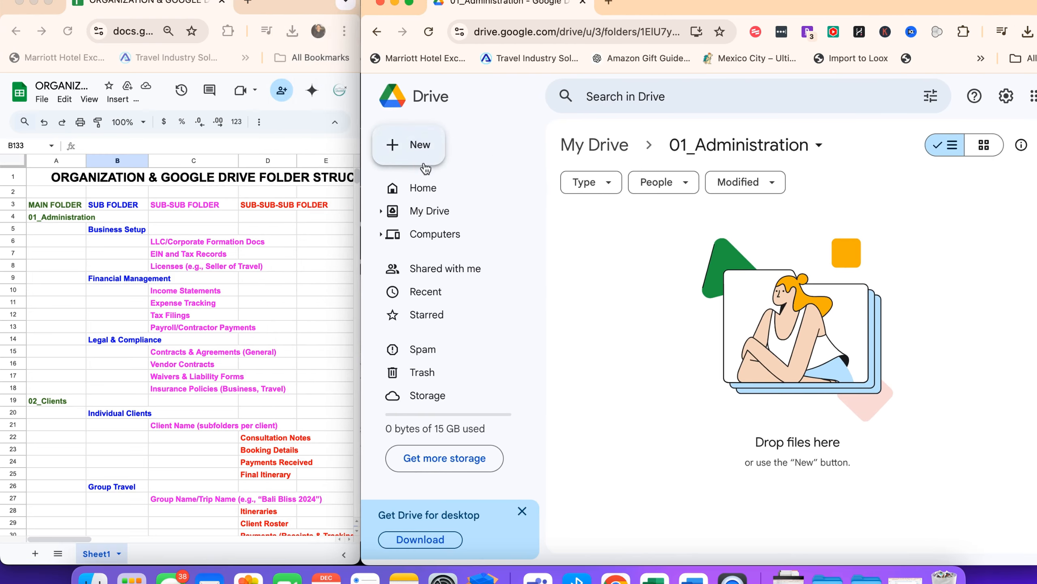
Step: Create a subfolder named Business Set Up inside 01_Administration
click(424, 150)
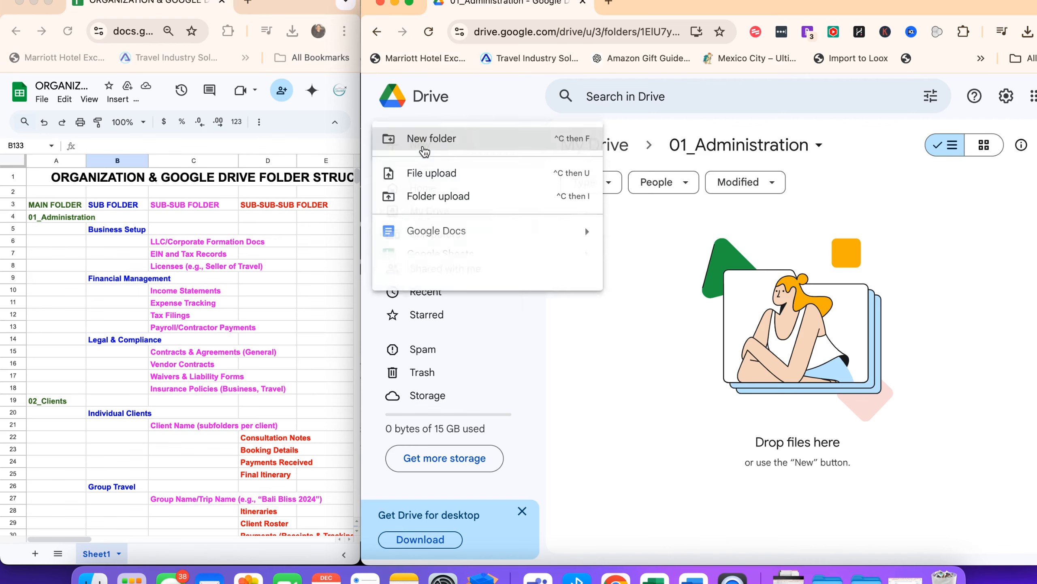
click(446, 148)
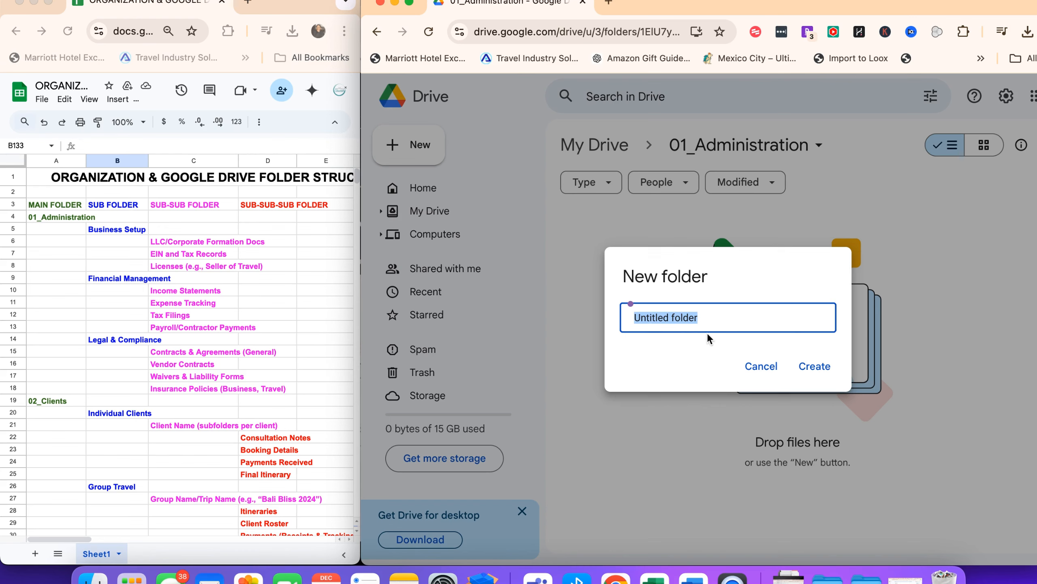
text(Busin)
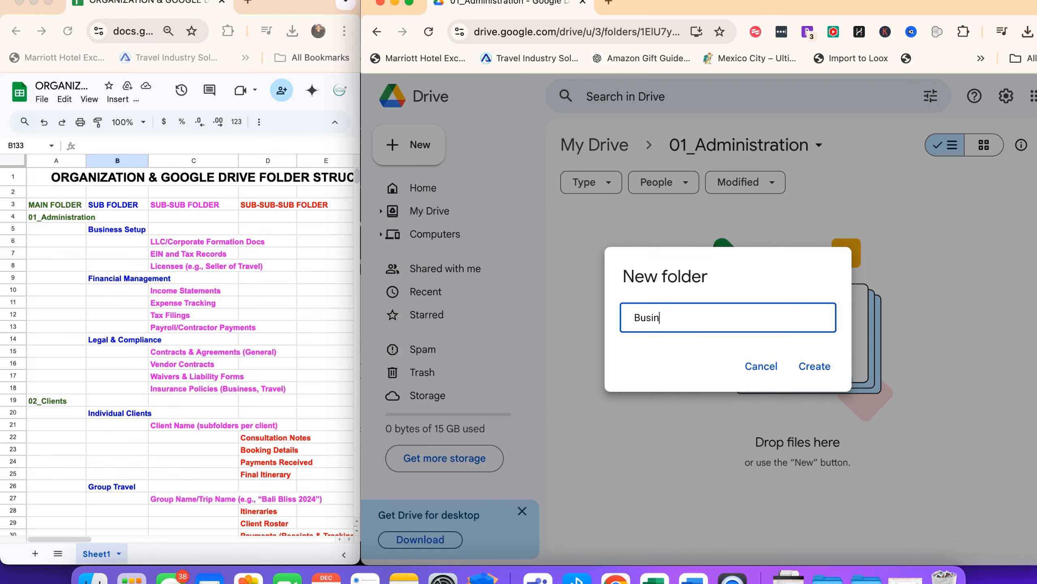
text(ess Set Up)
click(822, 367)
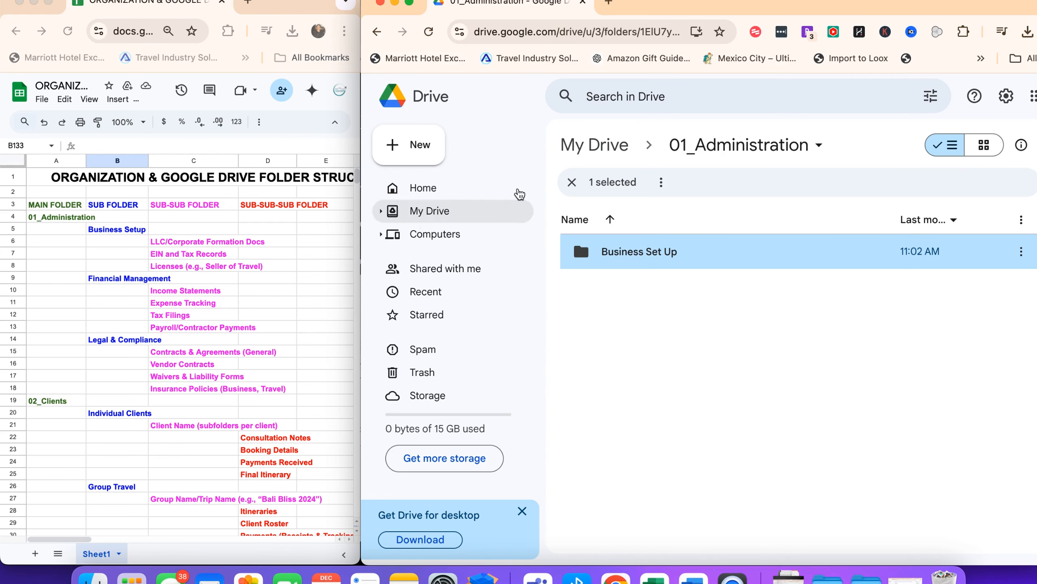
Step: Create a subfolder named Financial Management inside 01_Administration
click(425, 151)
click(443, 150)
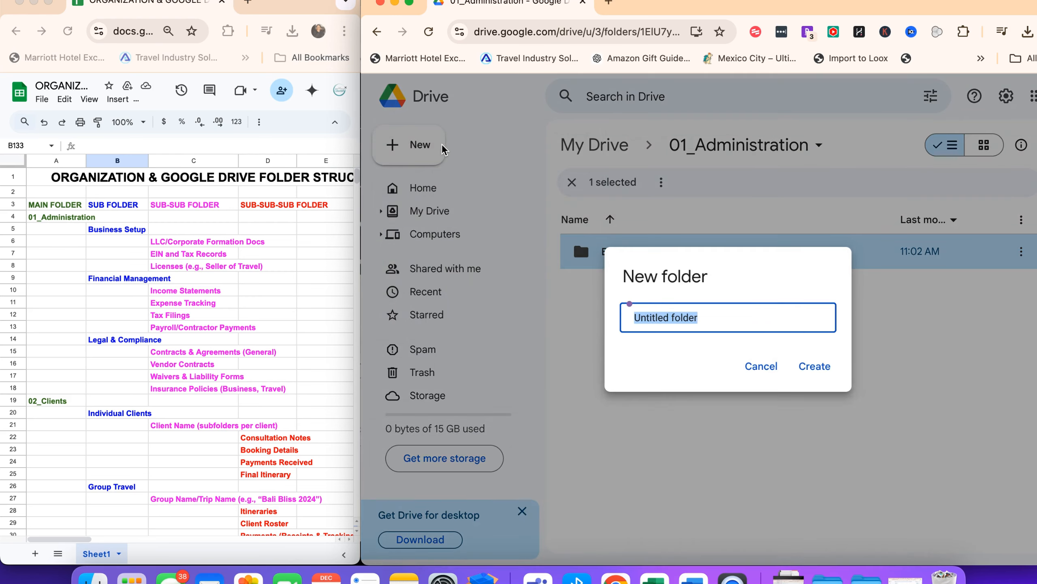
text(Fin)
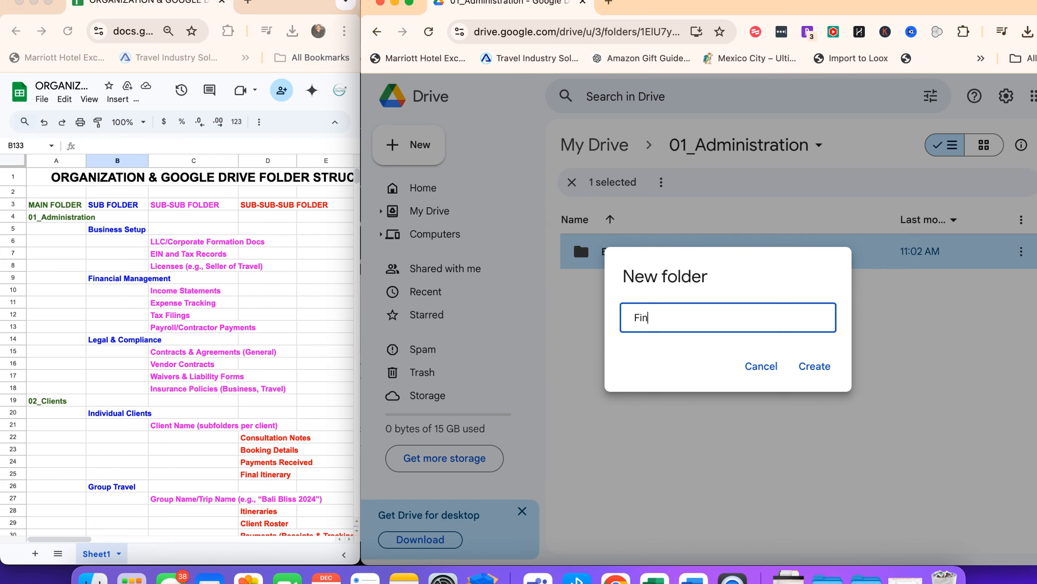
text(ancial Maga)
text(n)
text(age)
text(ment)
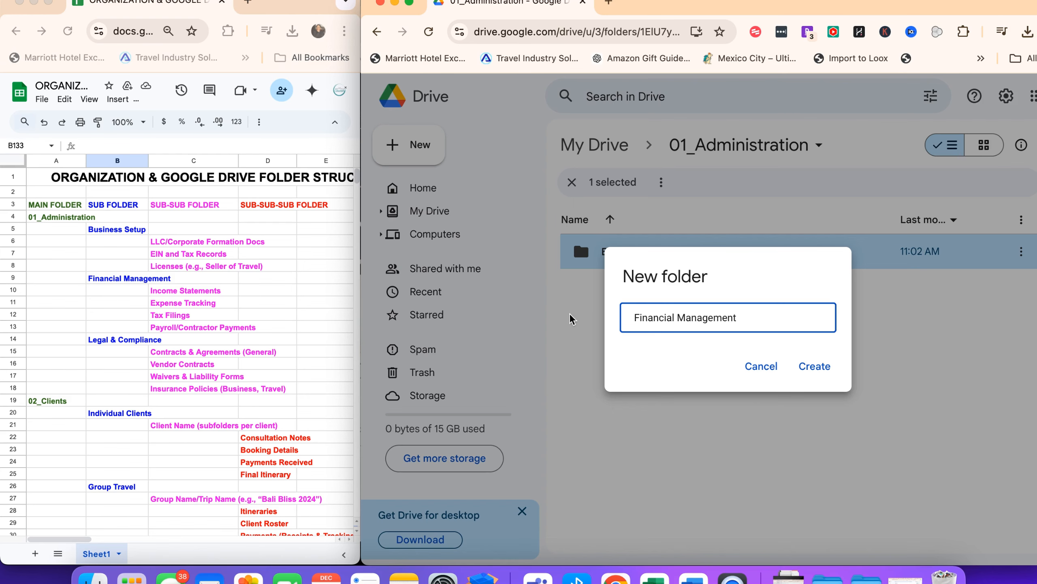
click(815, 365)
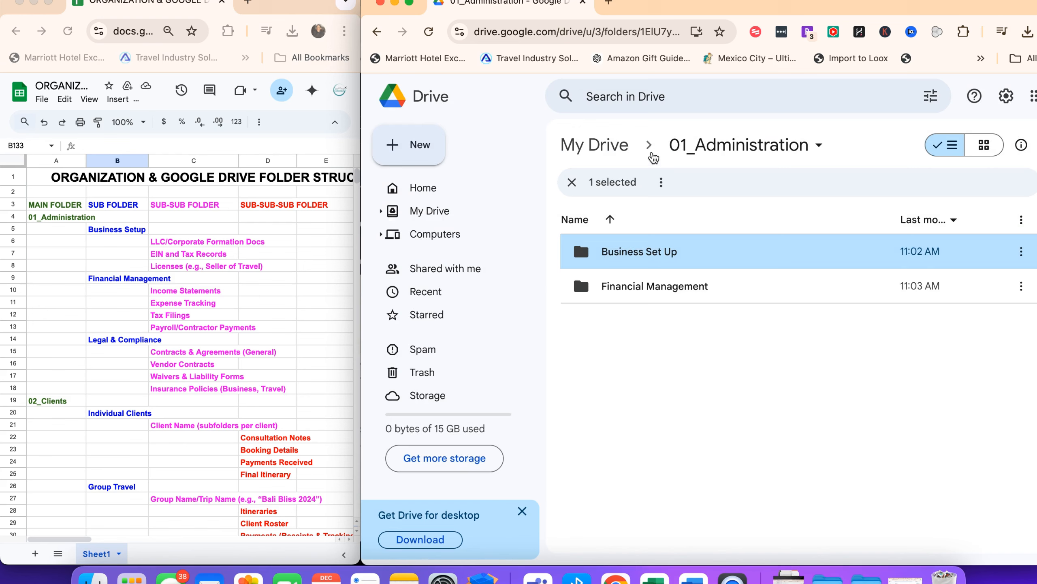
Step: Create a subfolder named Legal & Compliance inside 01_Administration
click(421, 147)
click(422, 141)
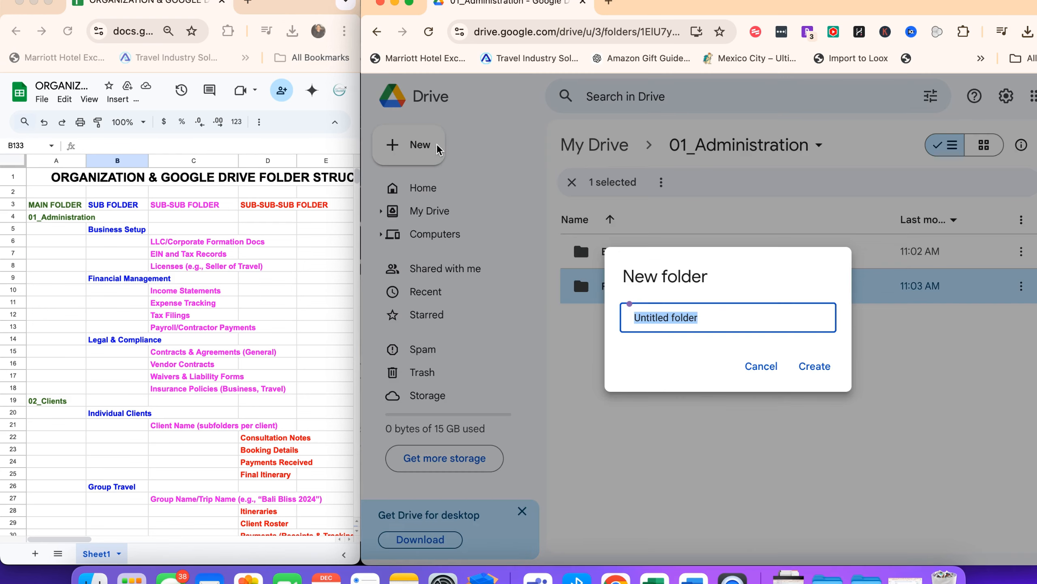
text(Lega)
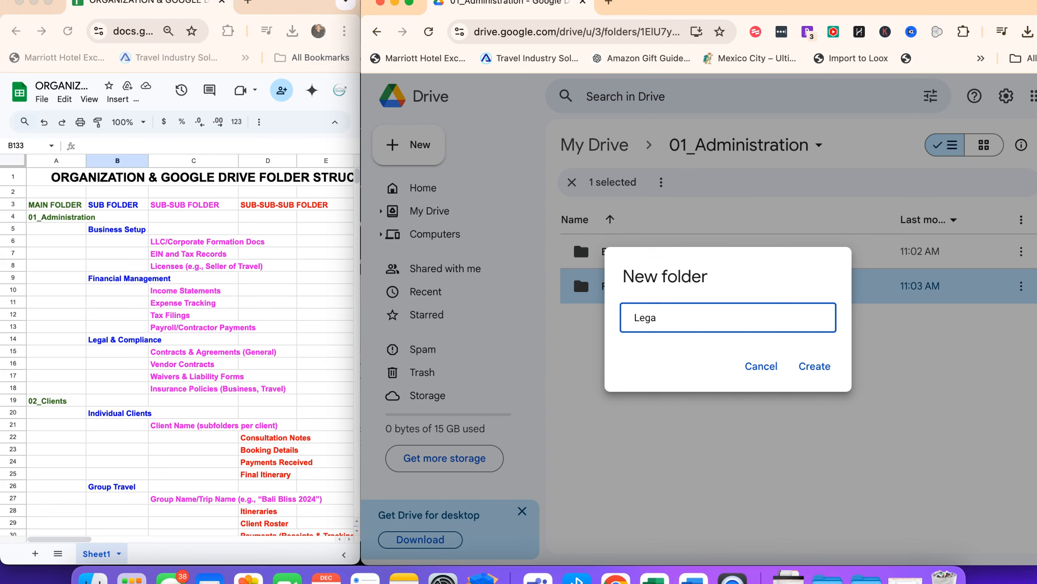
text(l & Compliance)
click(813, 368)
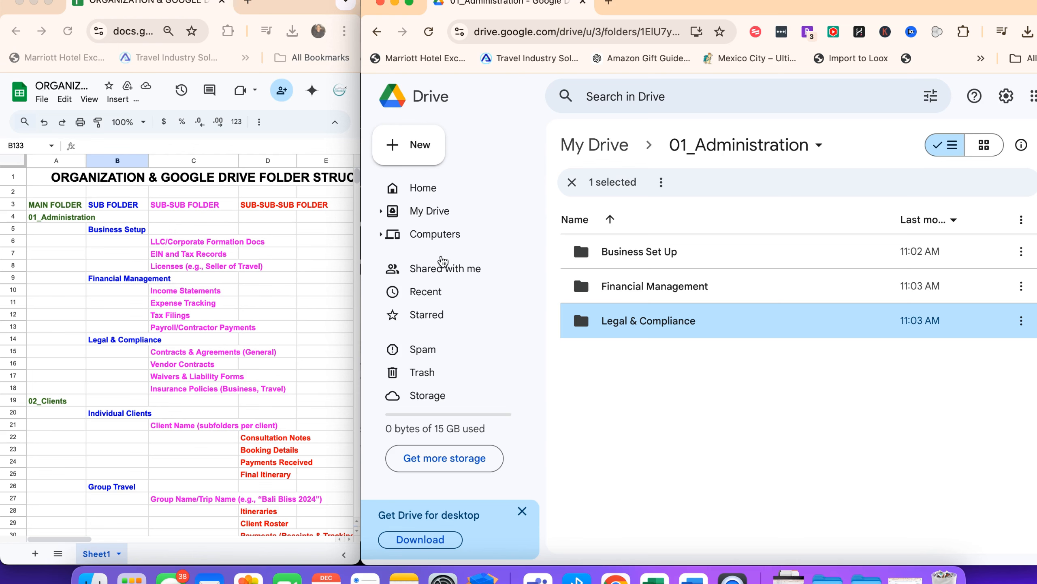
Step: Open the Business Set Up folder and create a subfolder in it named LLC/Corporate Formations Docs
click(632, 253)
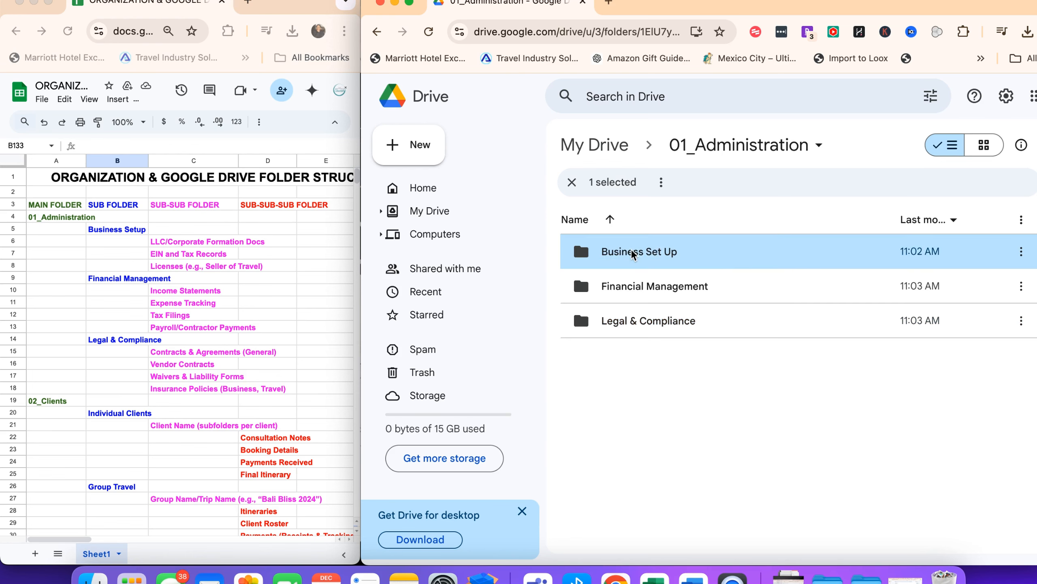
double_click(632, 253)
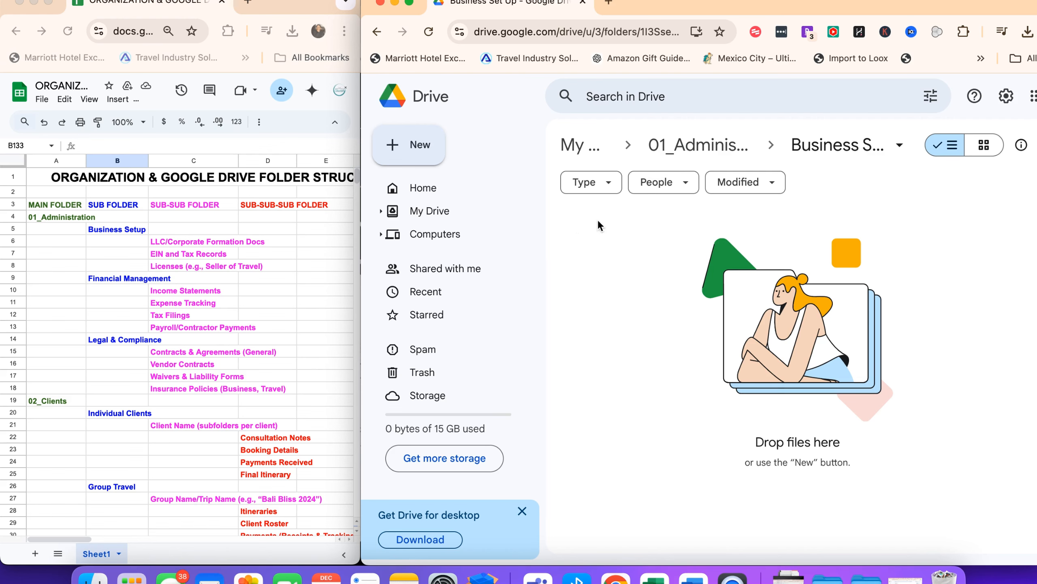
click(418, 146)
click(433, 145)
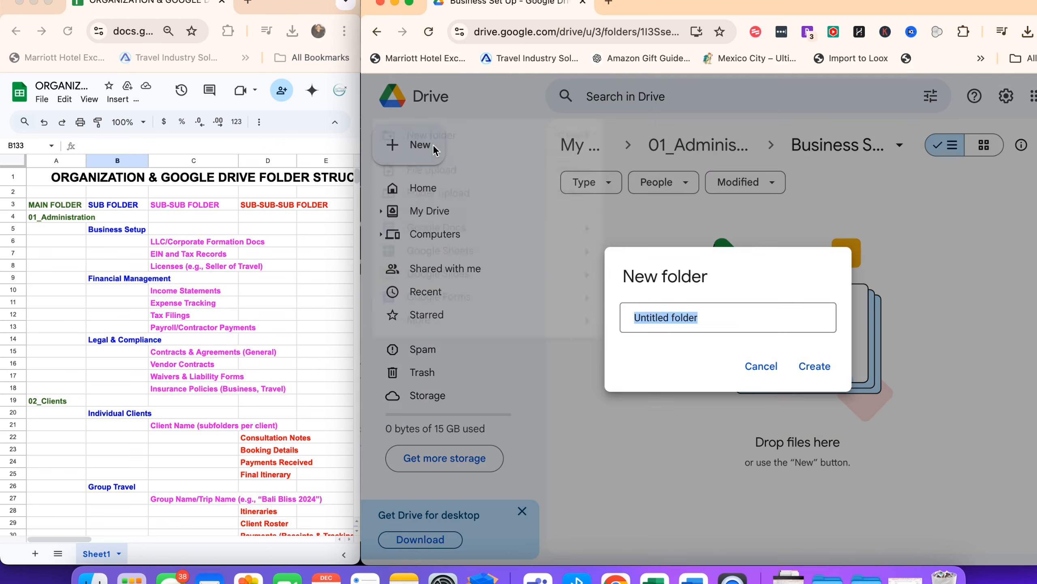
text(LL)
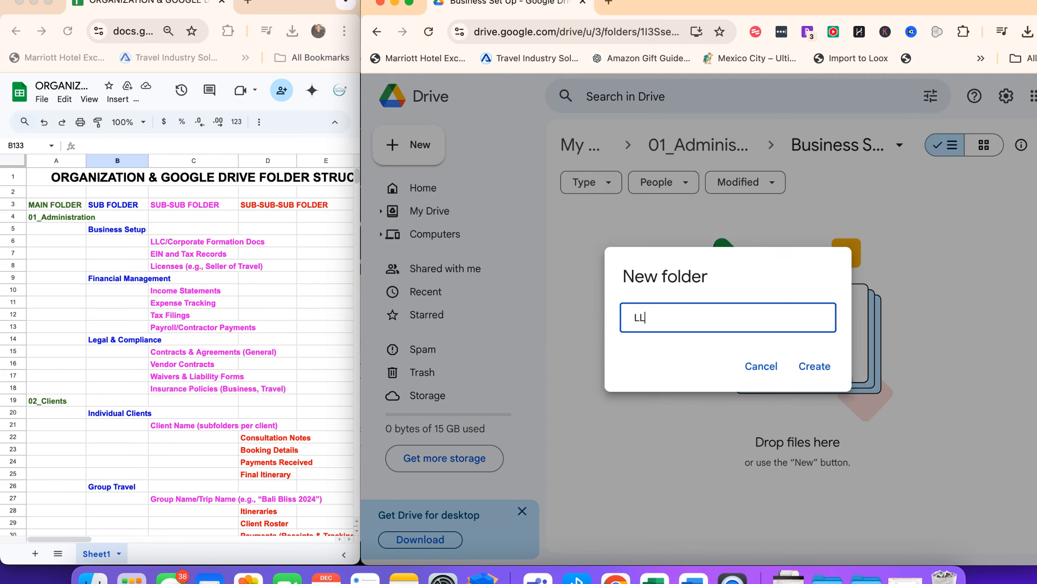
text(C/Corporate Formation)
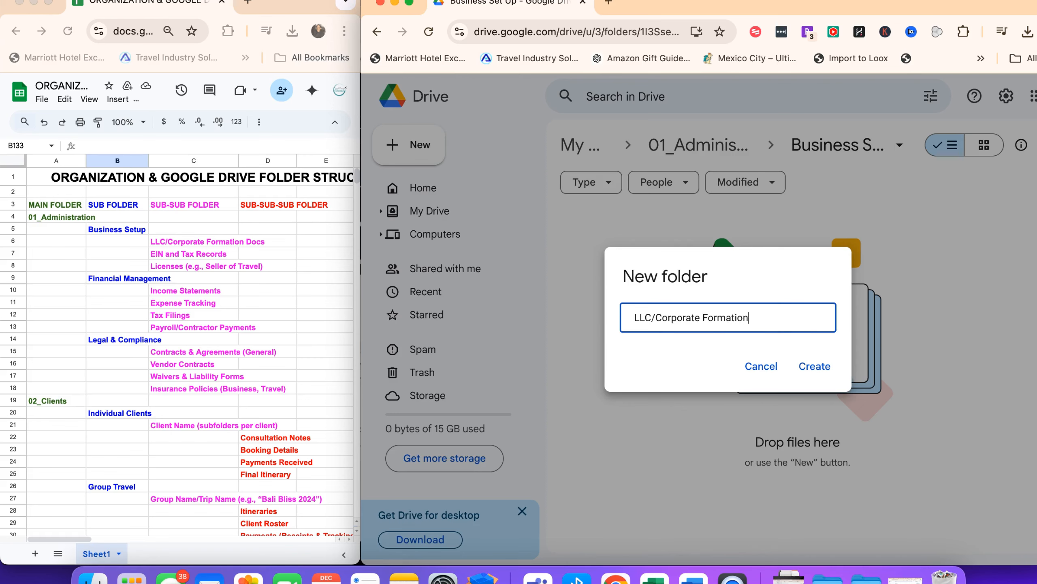
text(s C)
key(BackSpace)
text(Docs)
click(815, 365)
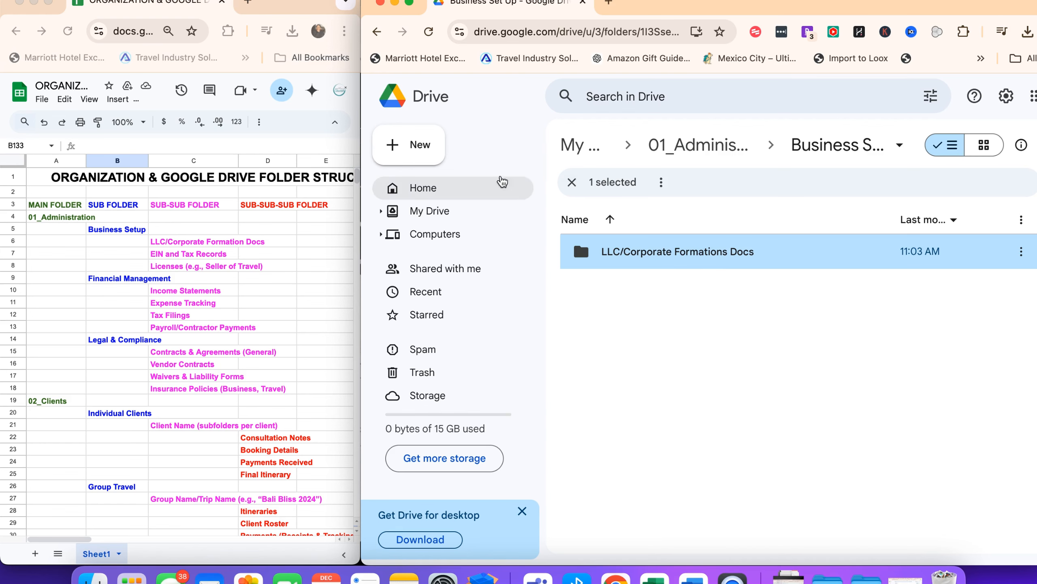
Step: Create a subfolder named EIN and Tax Records inside Business Set Up
click(429, 146)
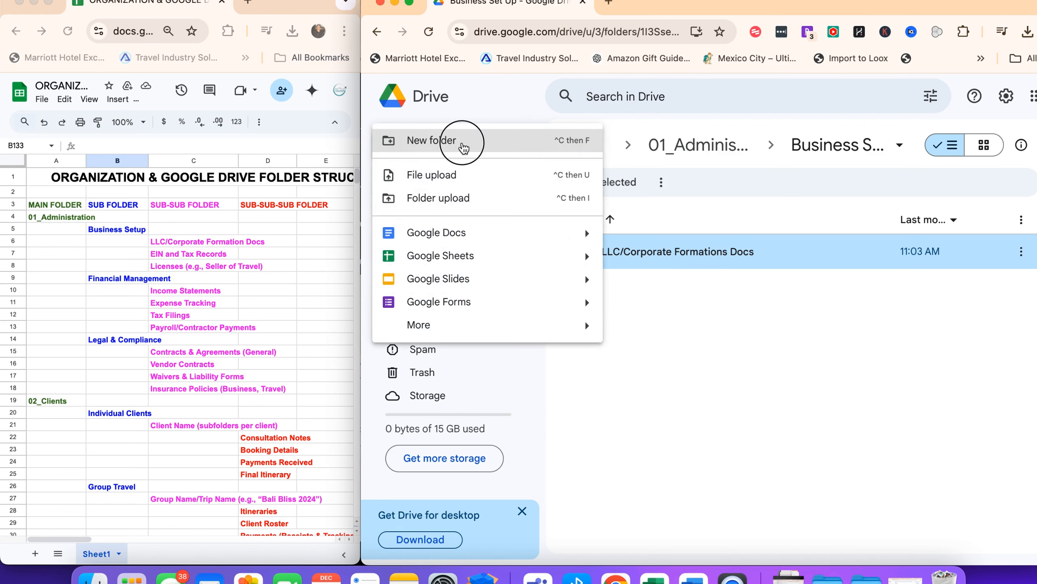
click(463, 143)
text(EI)
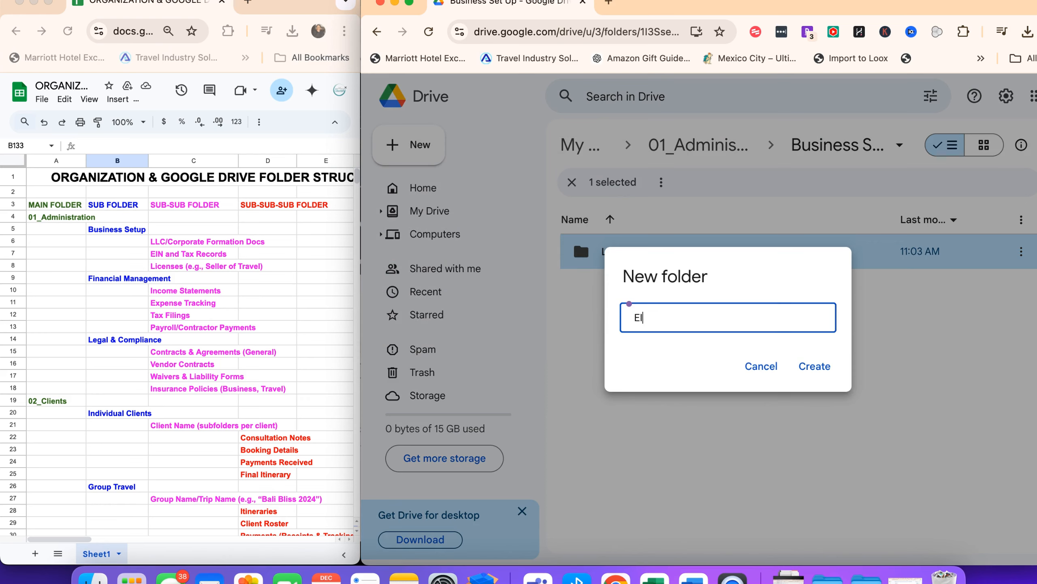
text(N and Tax Records)
click(813, 367)
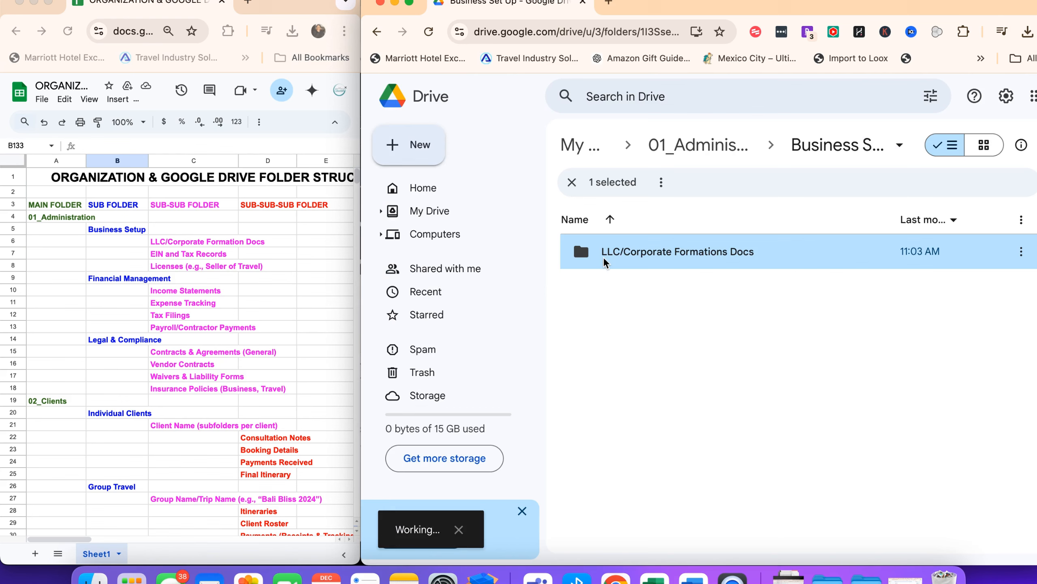
Step: Create a subfolder named Licenses (e.g., Seller of Travel) inside Business Set Up
click(417, 148)
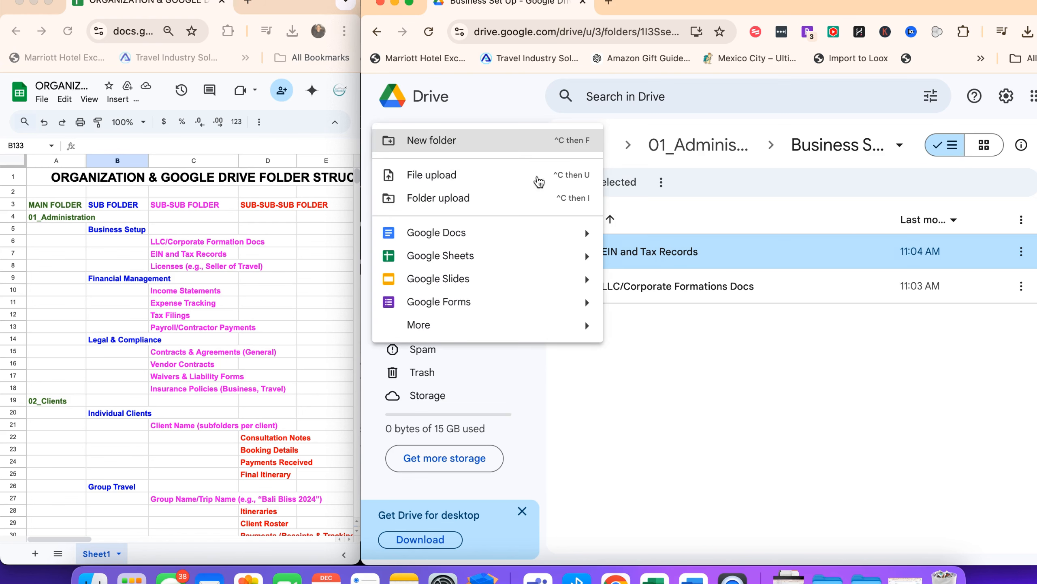
click(479, 139)
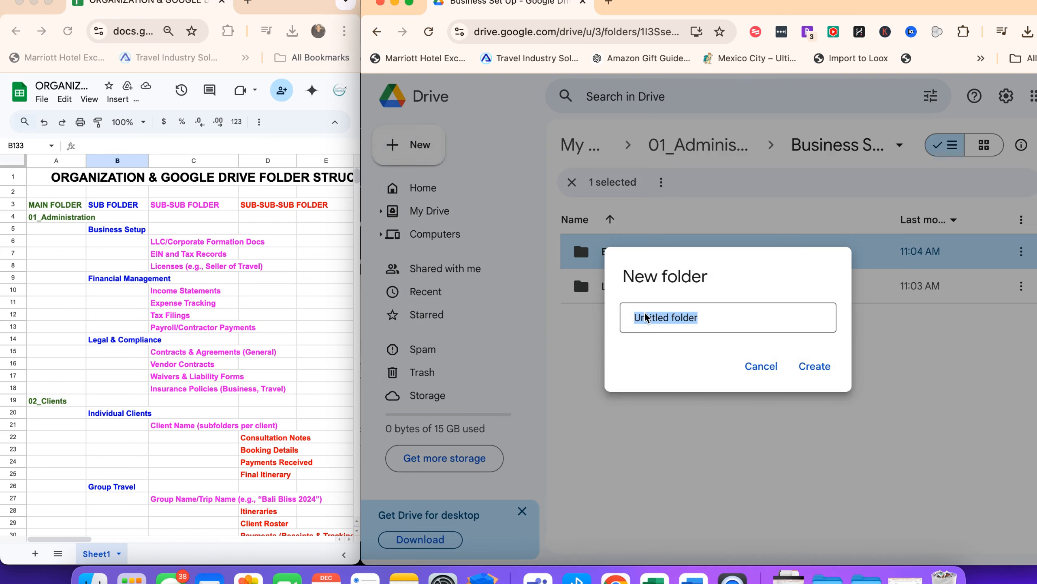
text(Licen)
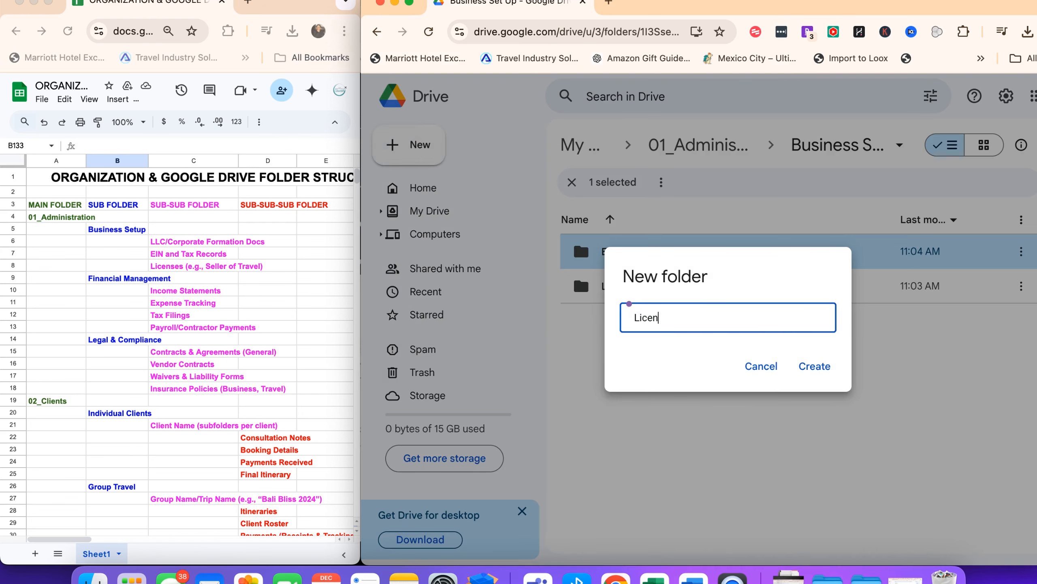
text(ses (e.g., Seller of Travel)
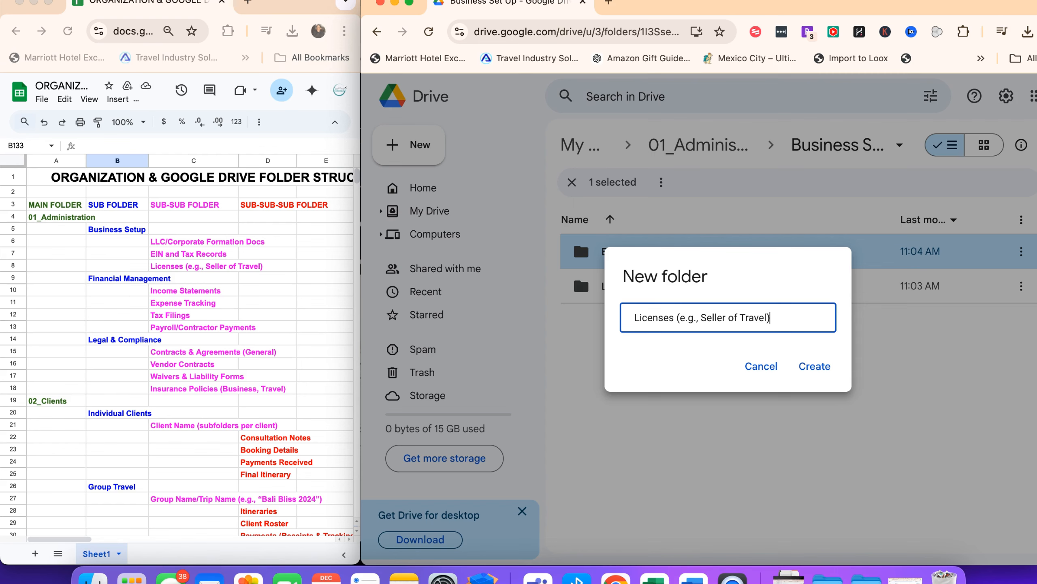
click(830, 367)
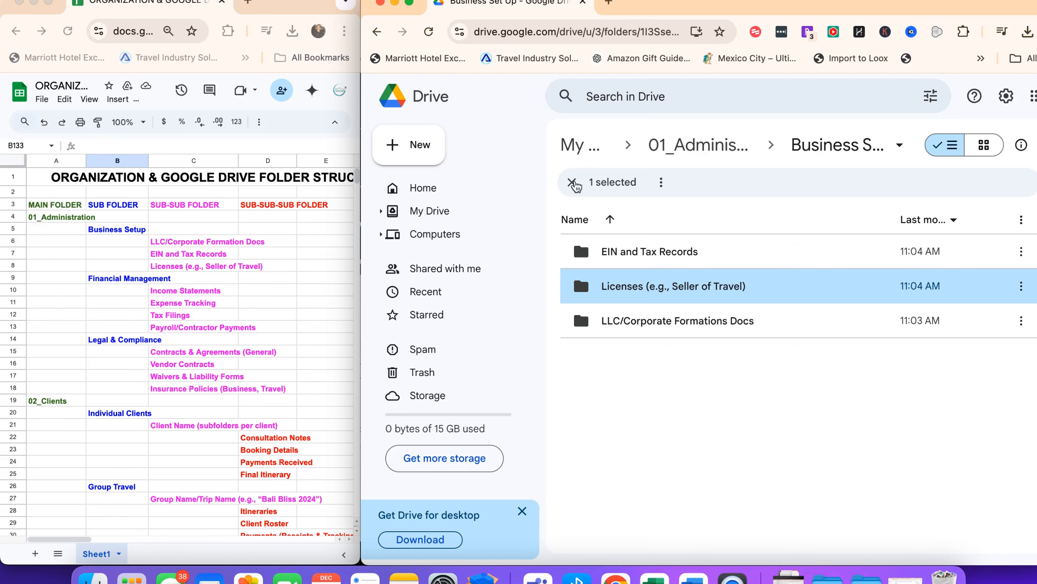
Step: Go back to 01_Administration and look inside its Financial Management folder and its Legal & Compliance folder
click(698, 153)
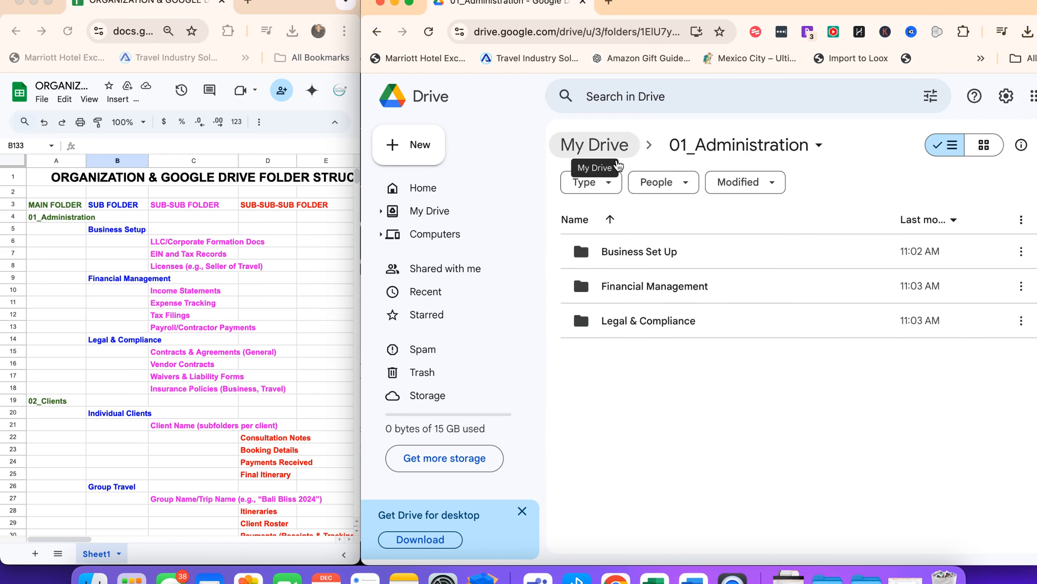
double_click(626, 287)
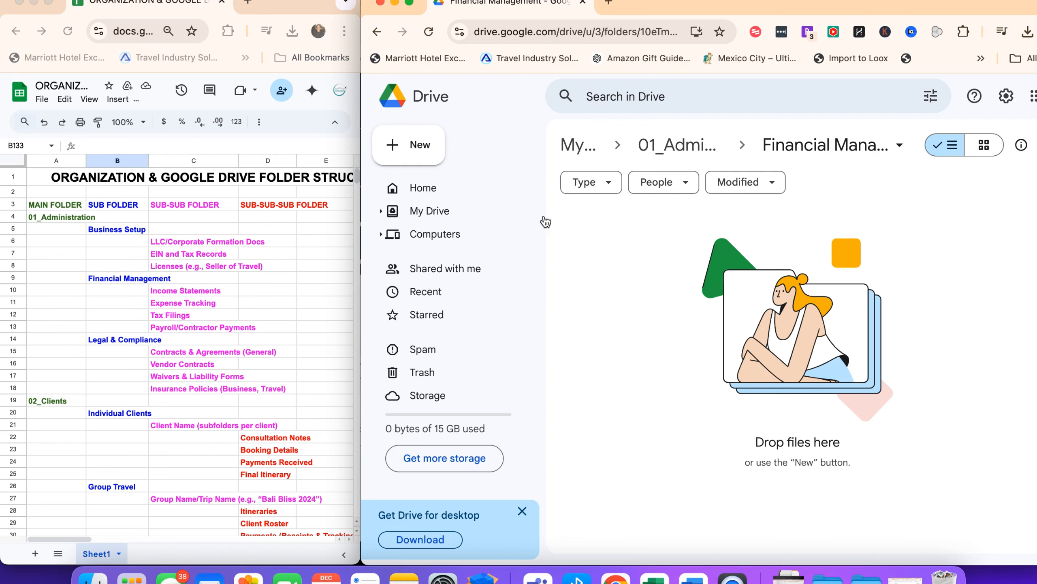
click(666, 146)
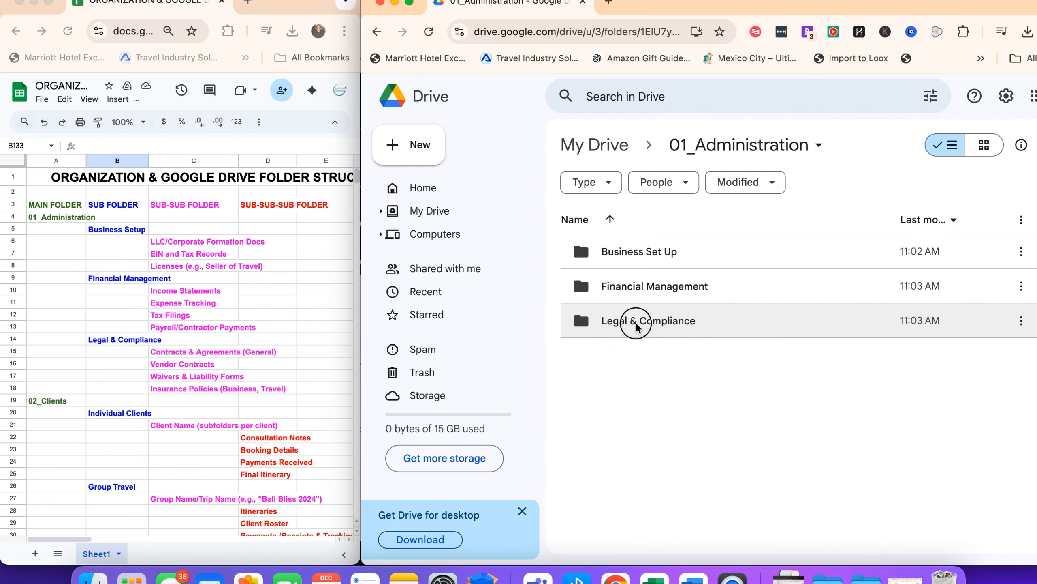
double_click(635, 322)
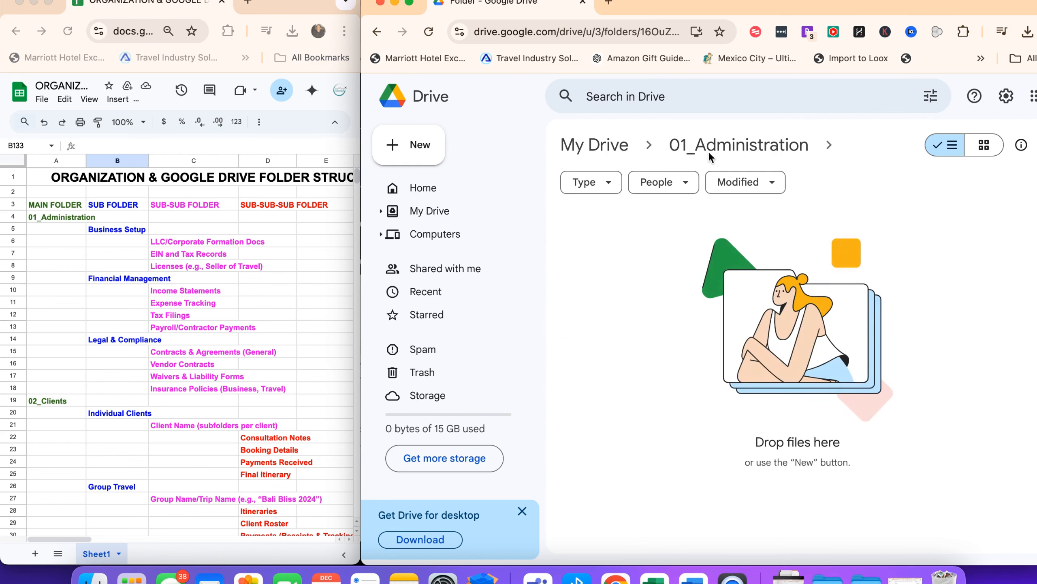
Step: Review the spreadsheet's planned subfolders under 02_Clients and 03_Marketing & Sales
scroll(246, 384, down, 5)
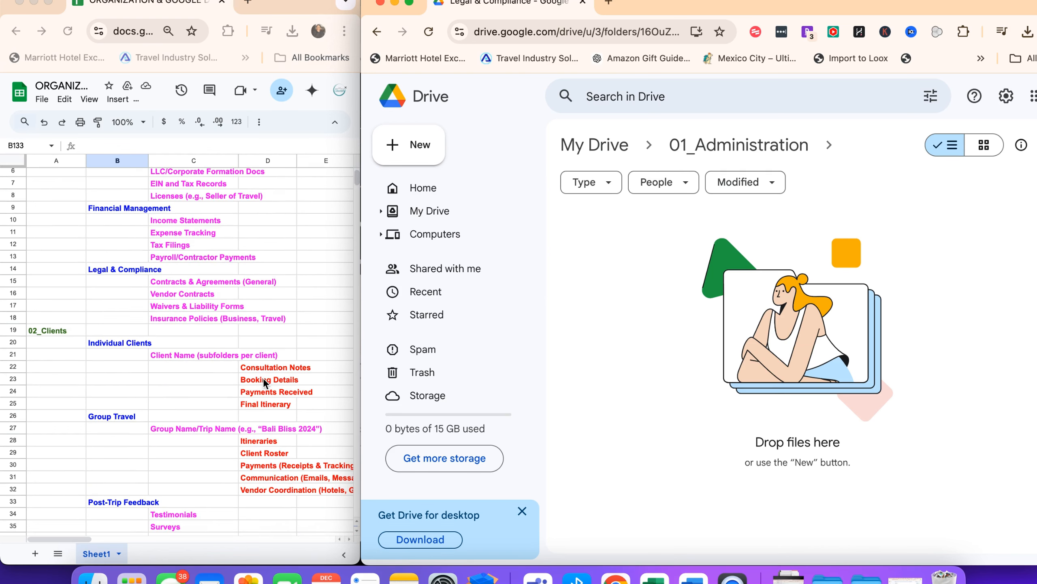
scroll(282, 381, down, 3)
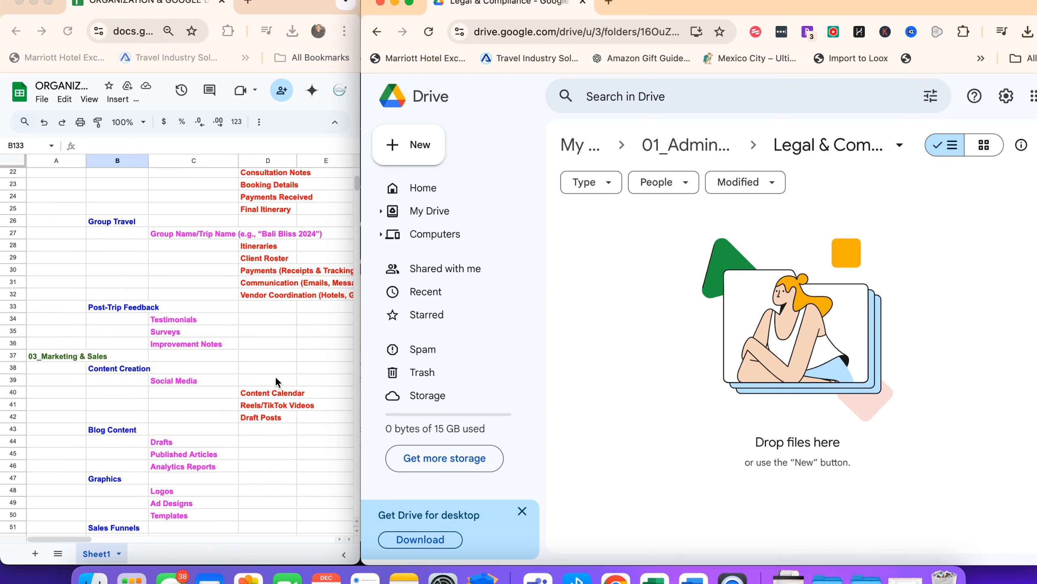
scroll(259, 311, down, 3)
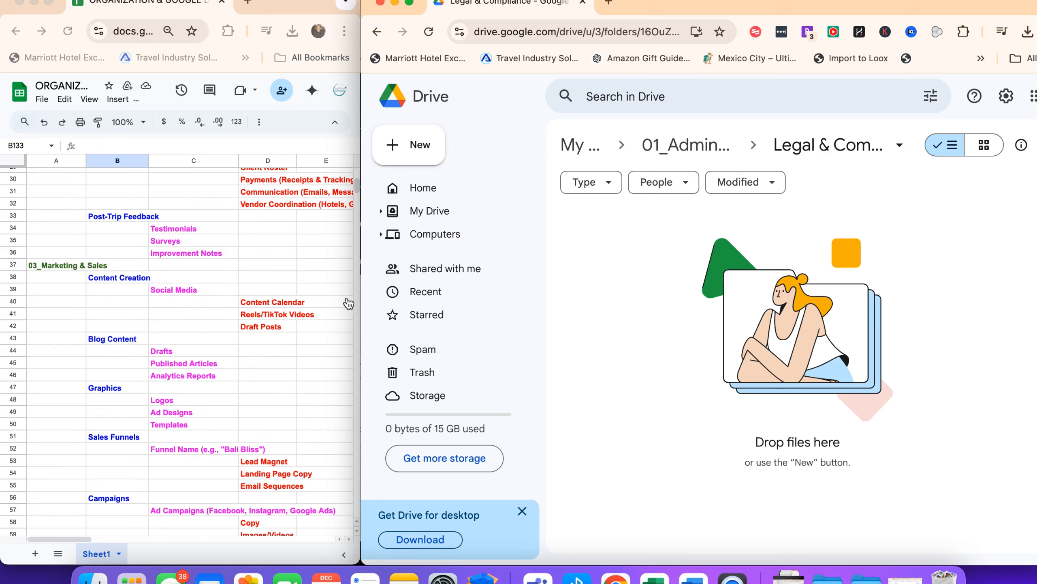
scroll(152, 313, up, 8)
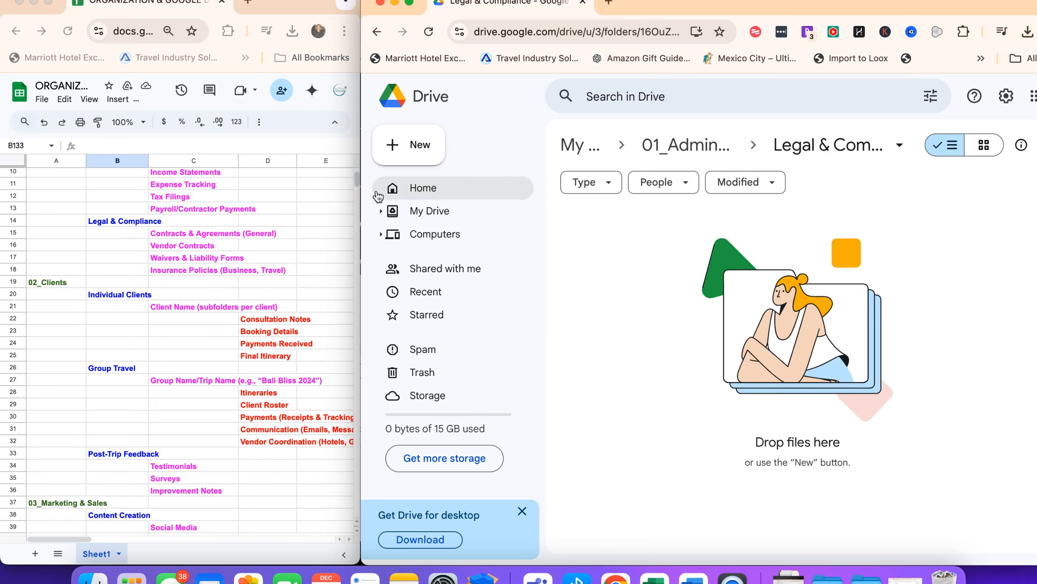